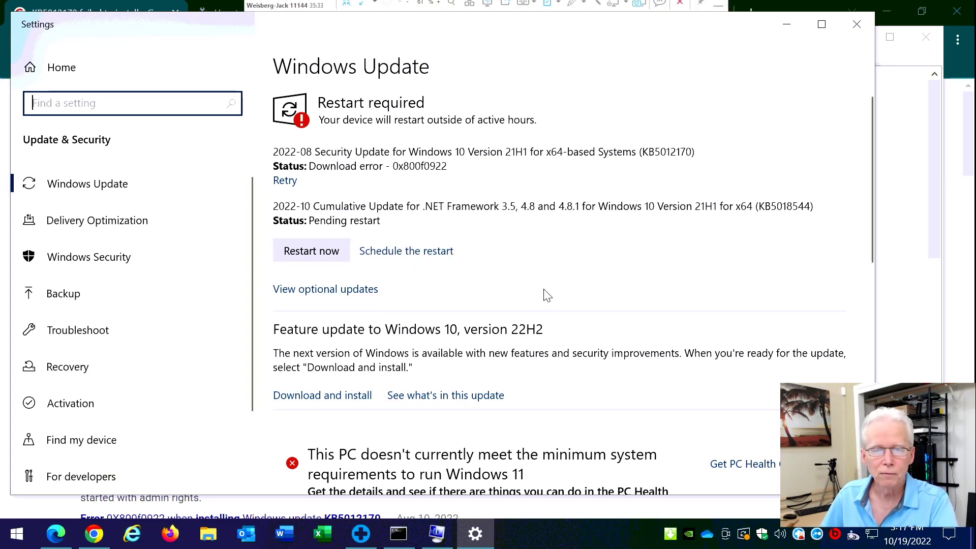
# - Open the Windows update history and review the recent quality update entries for KB5012170
pyautogui.scroll(-3, 545, 296)
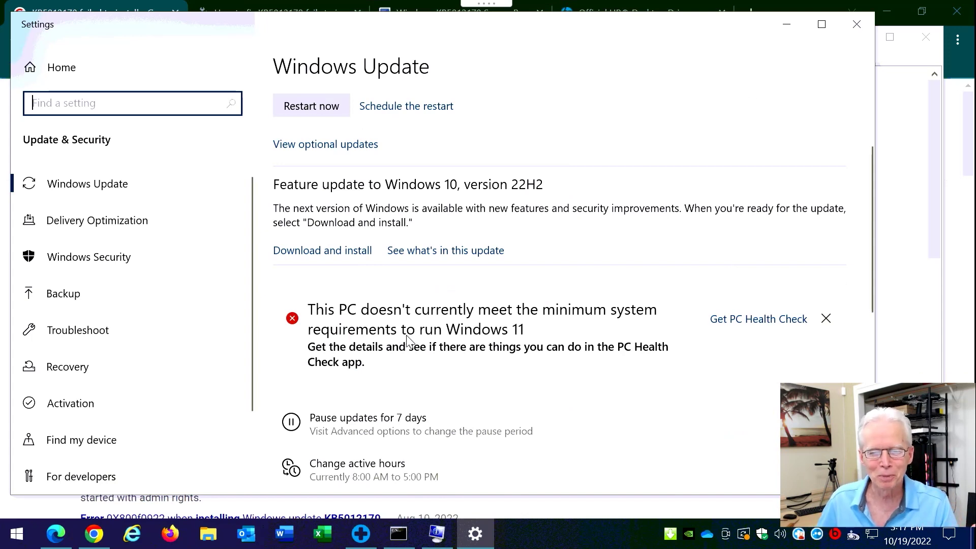
pyautogui.scroll(-4, 406, 337)
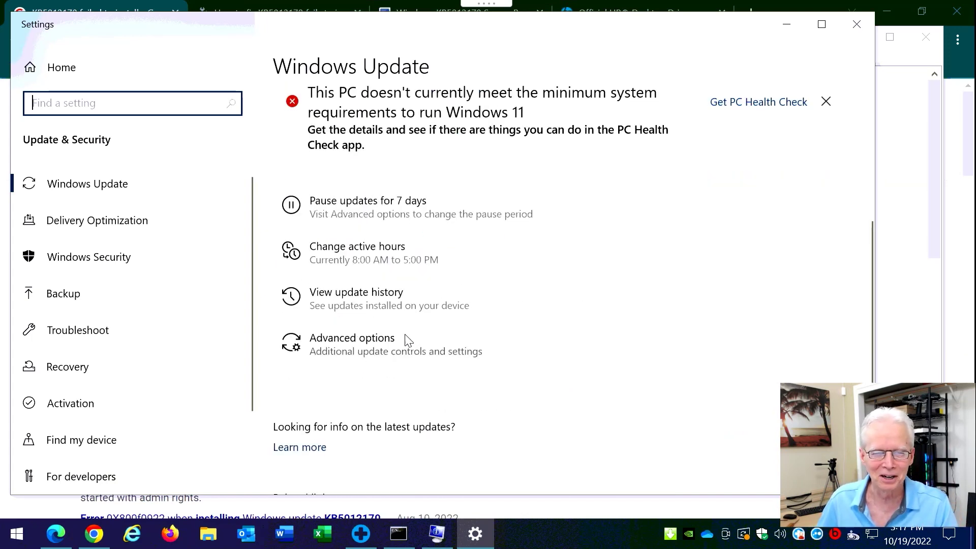
pyautogui.click(341, 293)
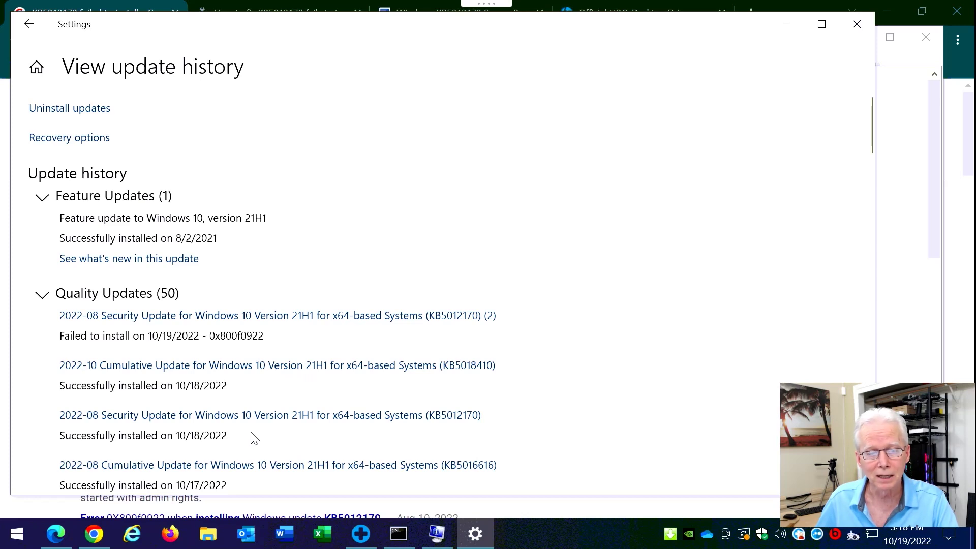
pyautogui.scroll(-1, 254, 438)
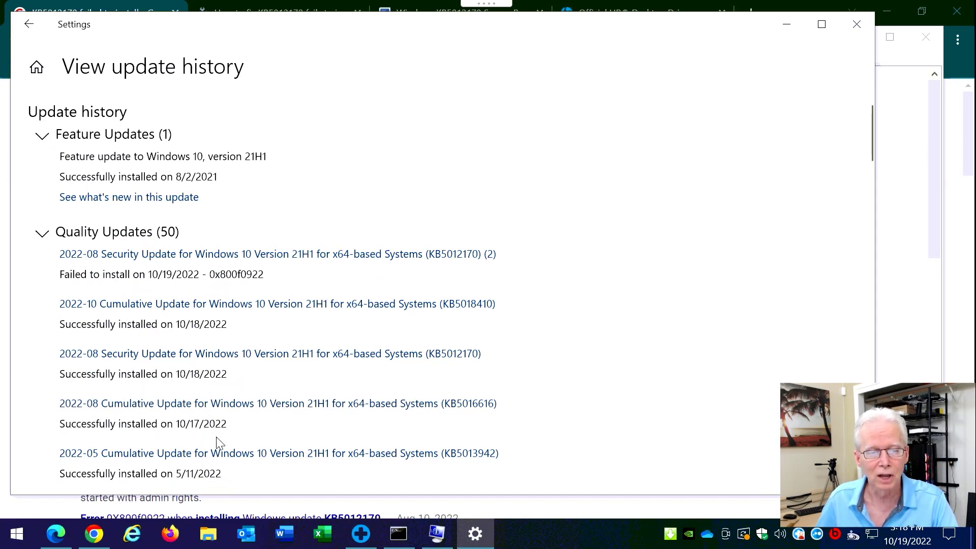
pyautogui.scroll(-2, 218, 440)
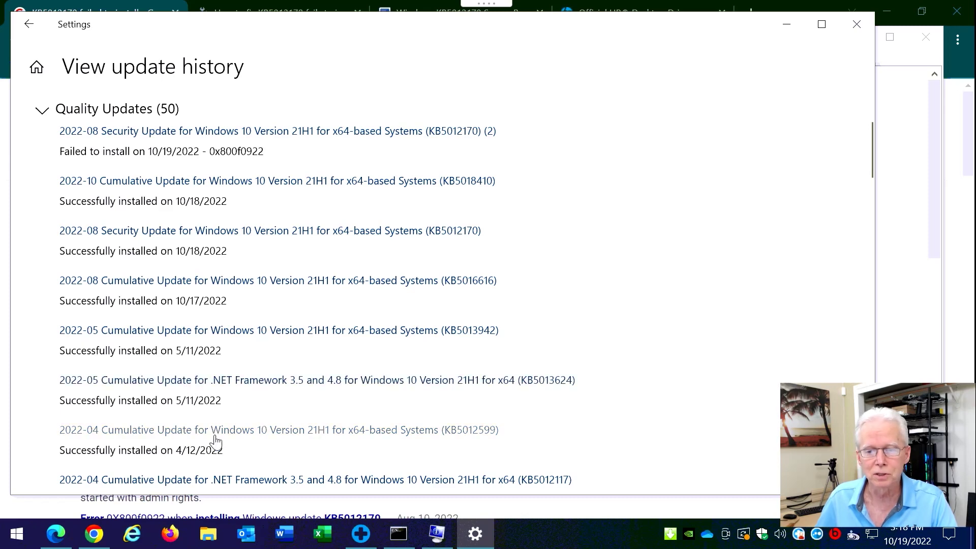
pyautogui.scroll(3, 216, 442)
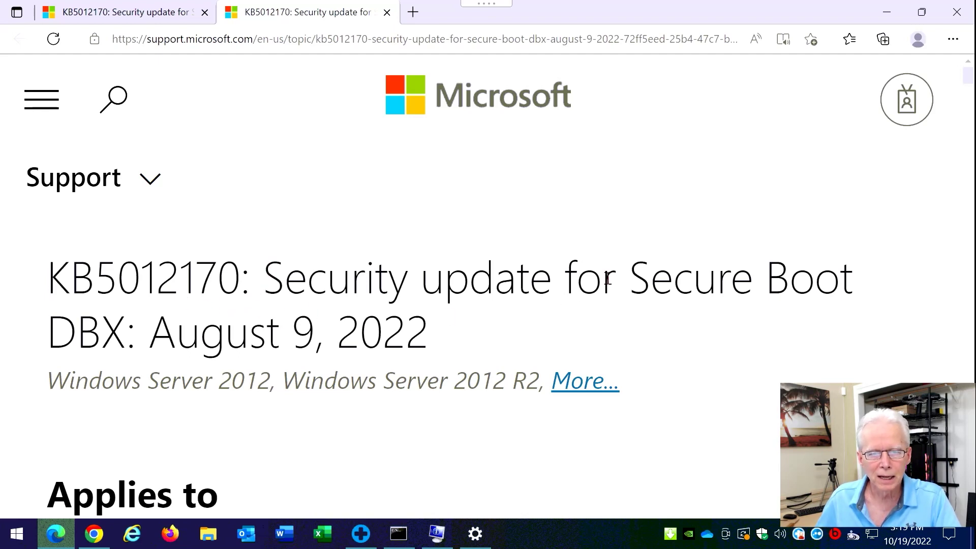
# - In the KB5012170 support article, highlight "Secure Boot" in the title, expand the full product list and highlight "Windows 10" in it
pyautogui.moveTo(629, 278); pyautogui.dragTo(884, 289)
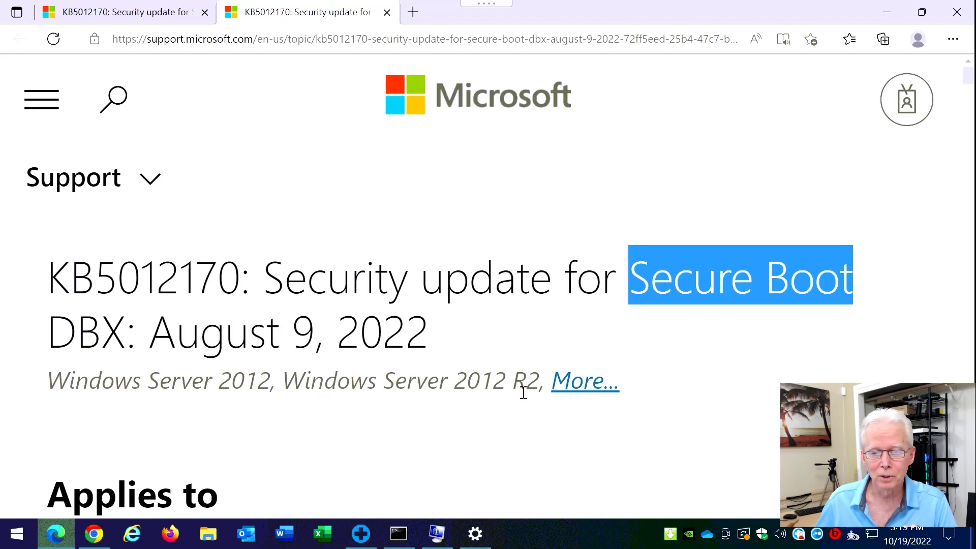
pyautogui.click(581, 392)
pyautogui.scroll(-3, 565, 394)
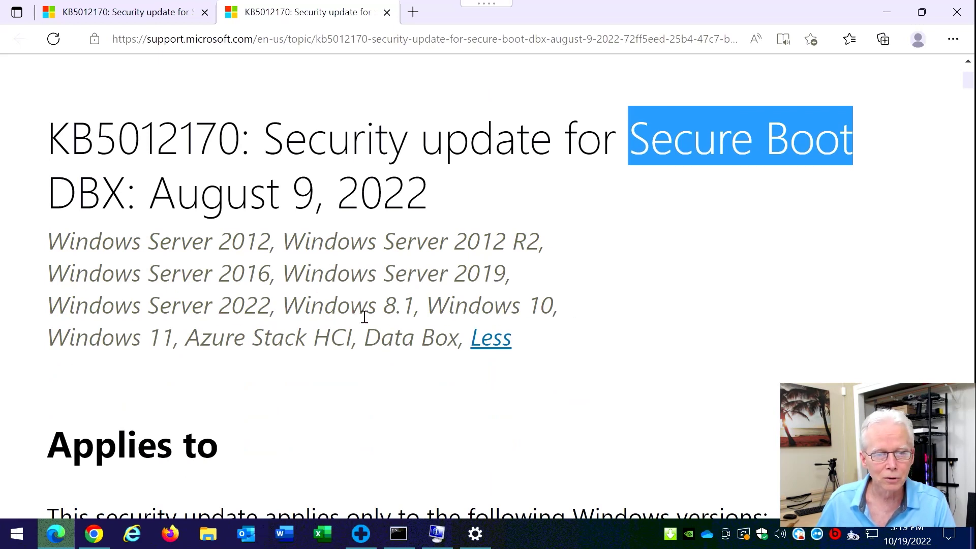
pyautogui.moveTo(428, 308); pyautogui.dragTo(582, 313)
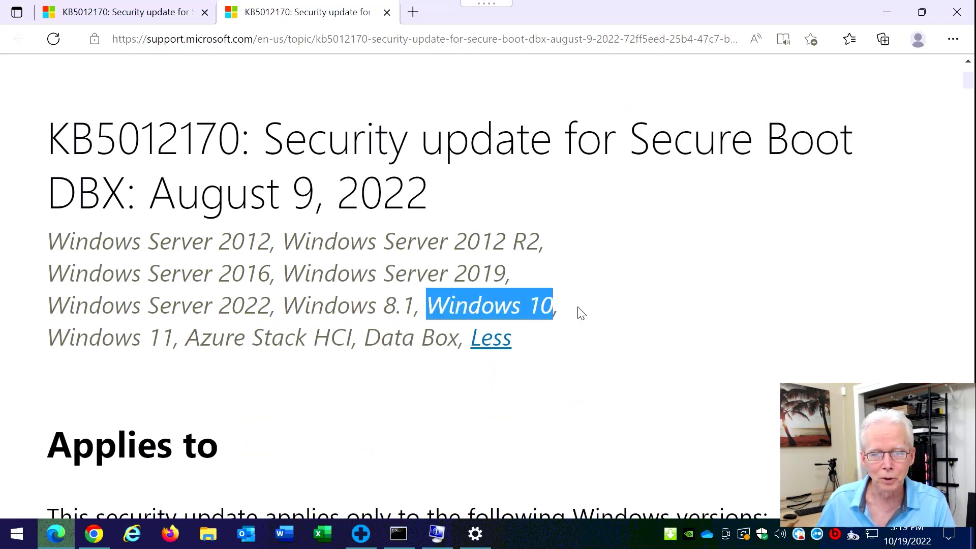
# - Read the article's Applies to and Summary sections, highlighting "Secure Boot DBX" and "Unified Extensible Firmware Interface (UEFI) based"
pyautogui.scroll(-1, 466, 358)
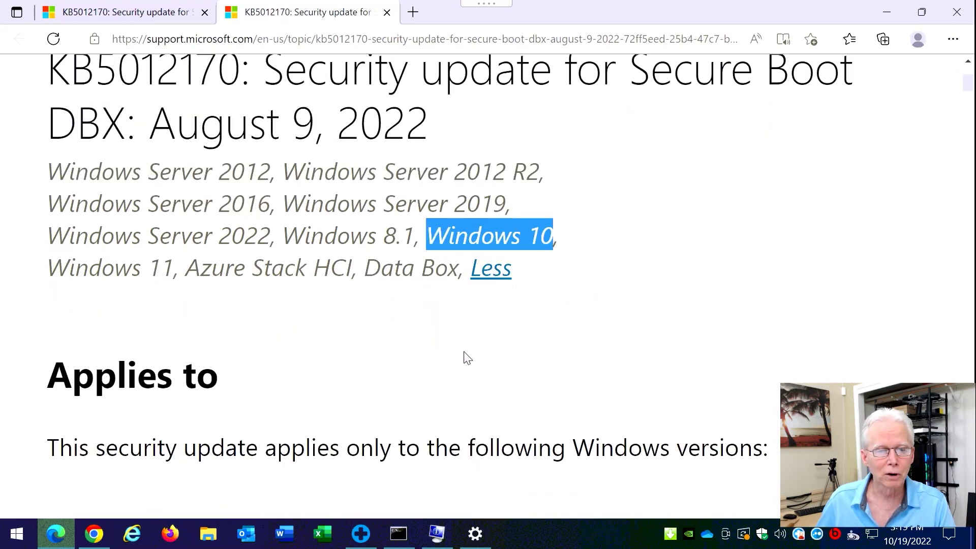
pyautogui.scroll(-3, 466, 358)
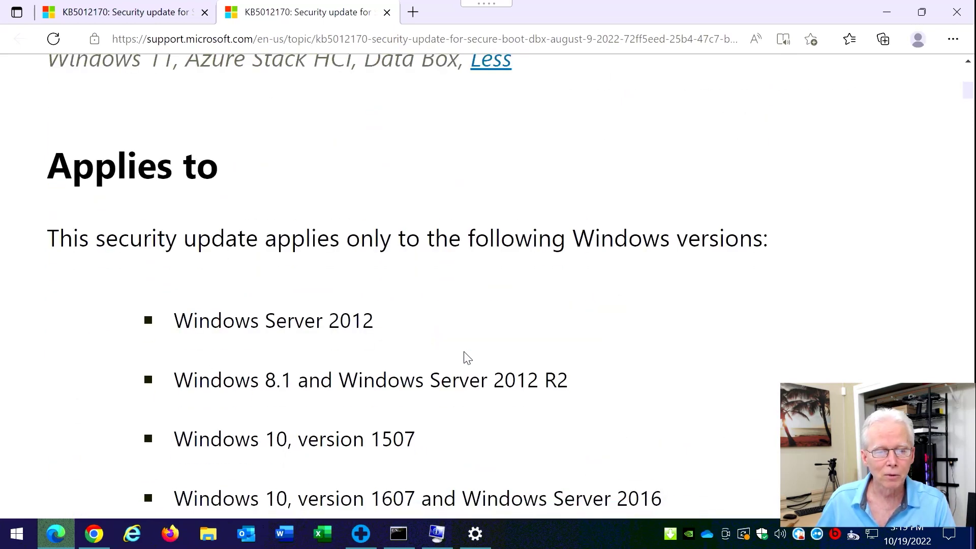
pyautogui.scroll(-8, 467, 357)
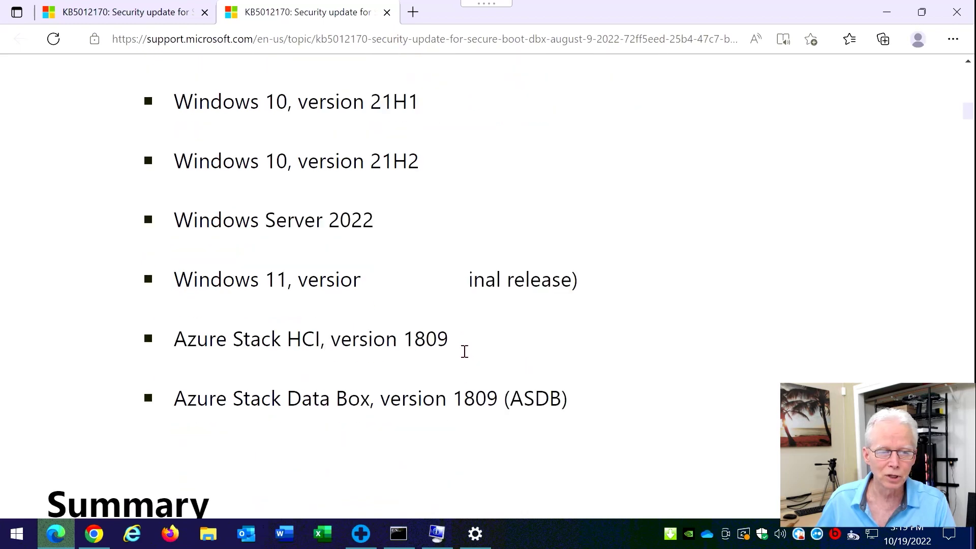
pyautogui.scroll(-6, 464, 351)
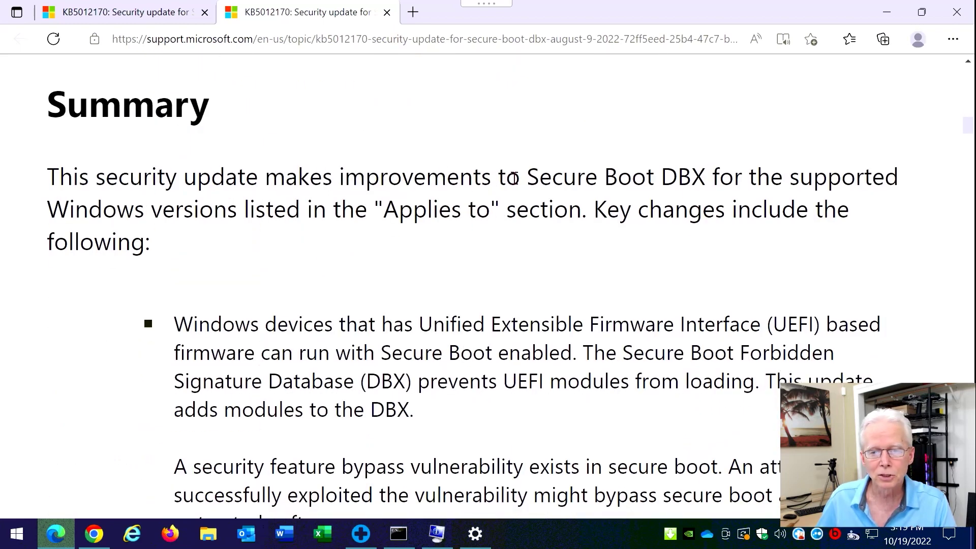
pyautogui.moveTo(516, 178); pyautogui.dragTo(709, 183)
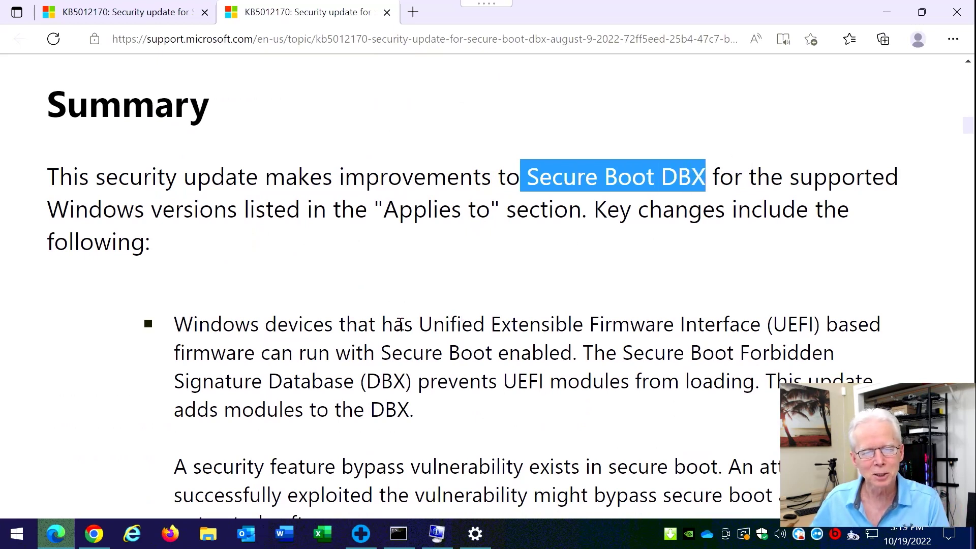
pyautogui.moveTo(422, 322); pyautogui.dragTo(894, 334)
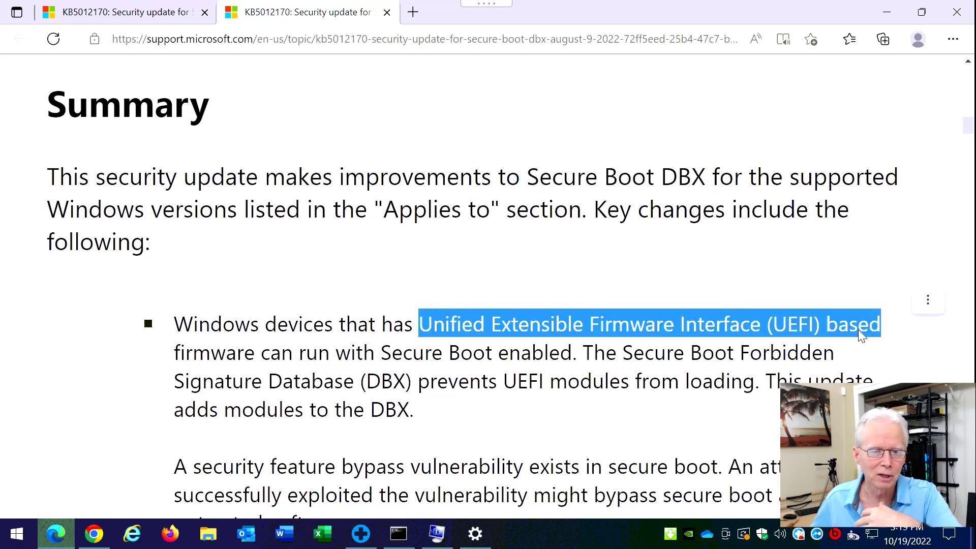
pyautogui.scroll(-3, 656, 367)
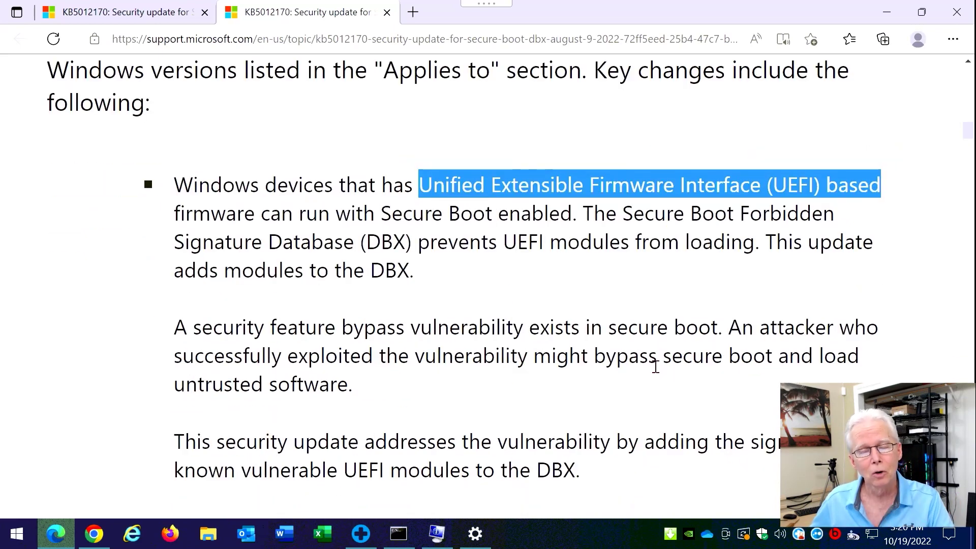
pyautogui.scroll(3, 655, 367)
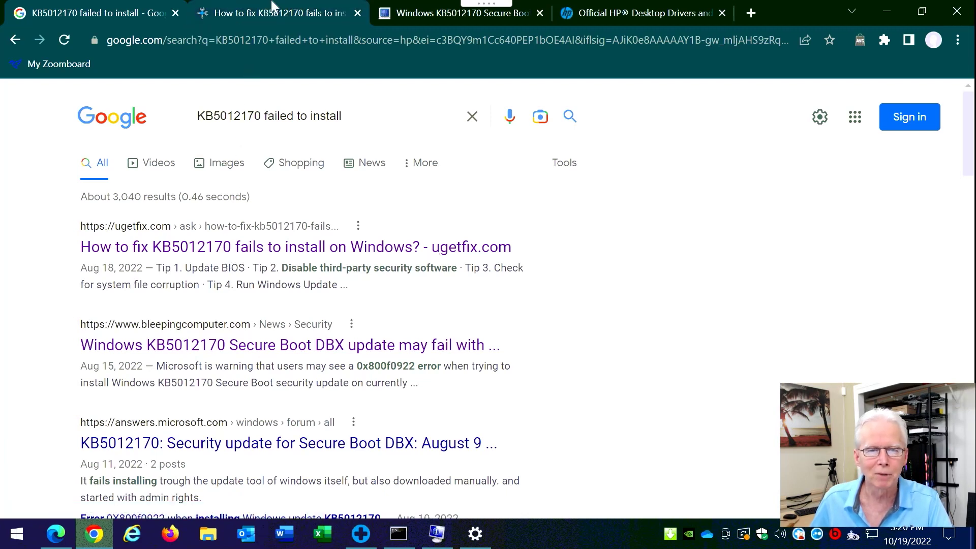
# - Open the ugetfix article on KB5012170 install failures and highlight its question and the paragraph linking Secure Boot to UEFI/BIOS updates
pyautogui.moveTo(280, 13)
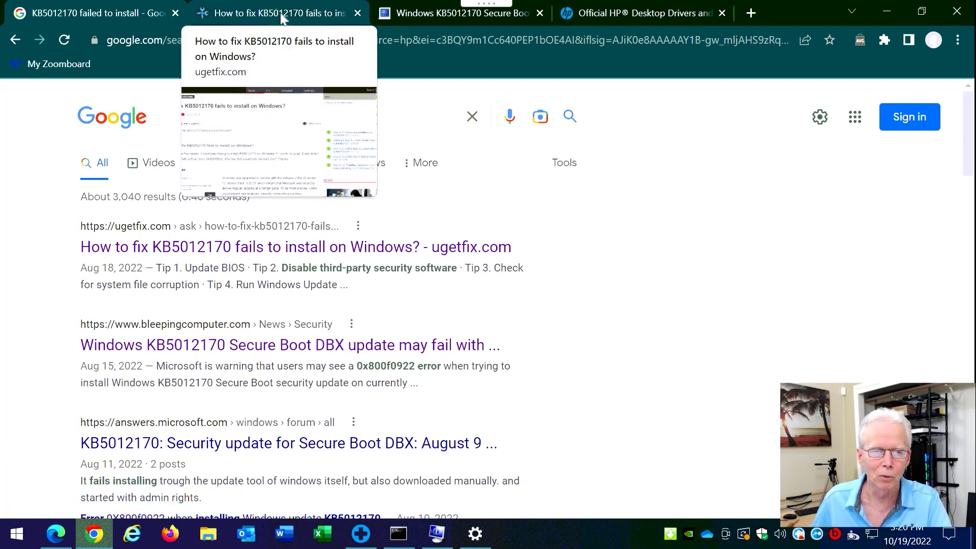
pyautogui.click(280, 13)
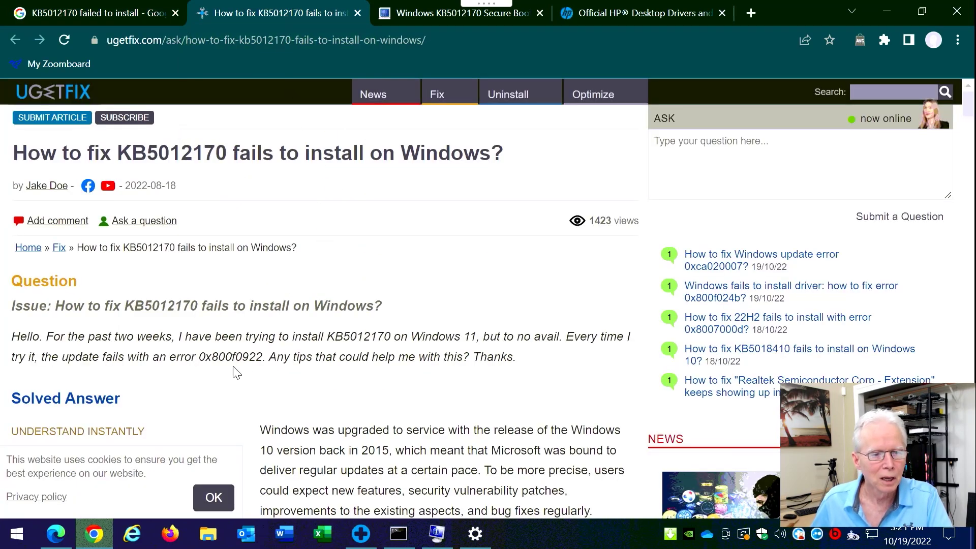
pyautogui.moveTo(74, 333); pyautogui.dragTo(457, 356)
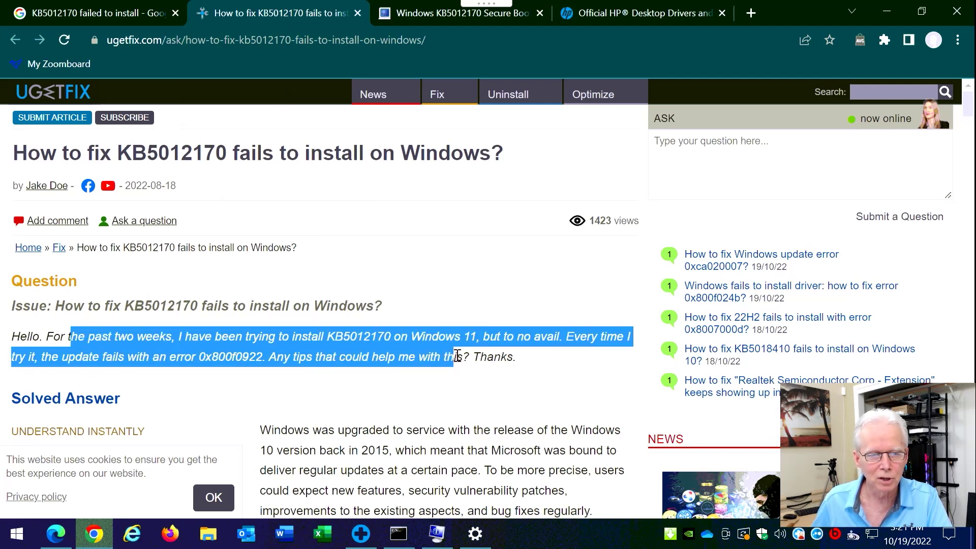
pyautogui.scroll(-4, 458, 356)
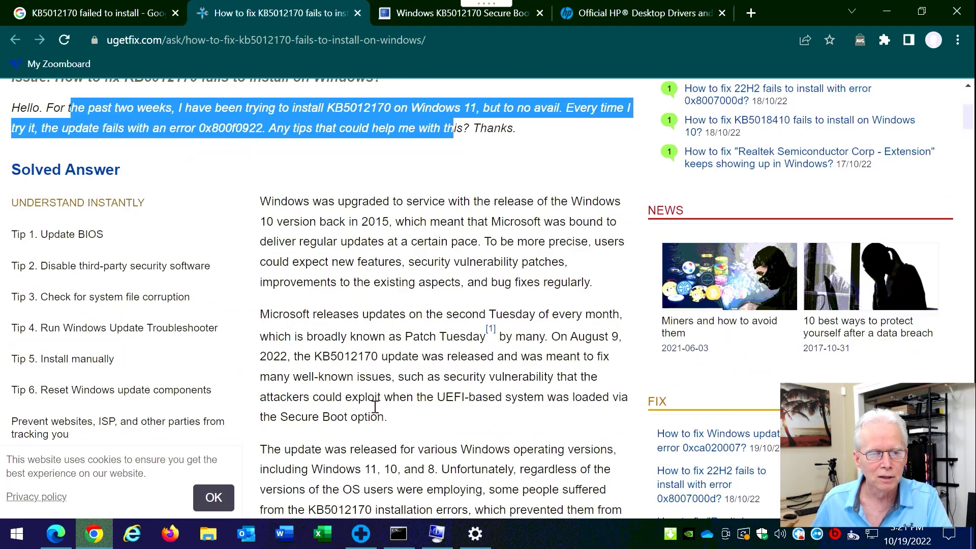
pyautogui.scroll(-4, 375, 407)
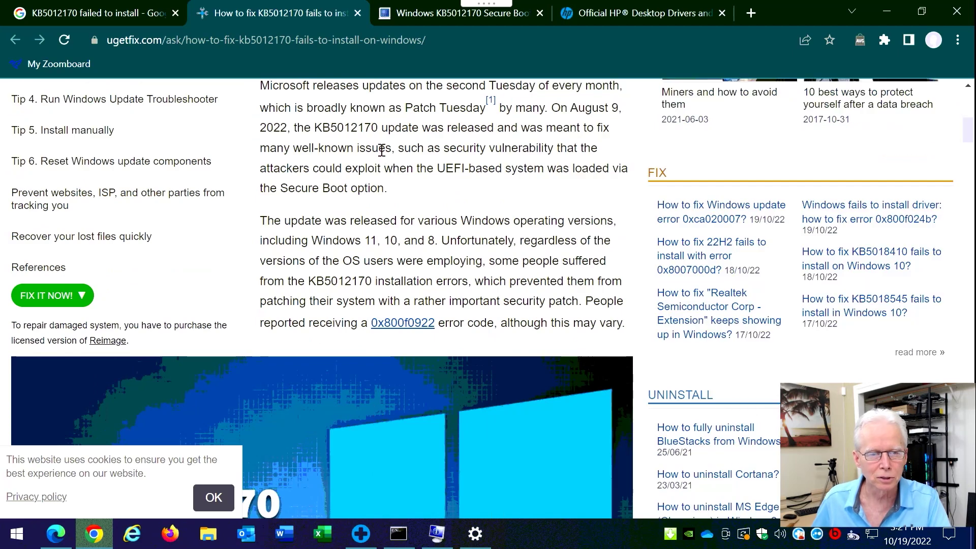
pyautogui.scroll(-4, 382, 168)
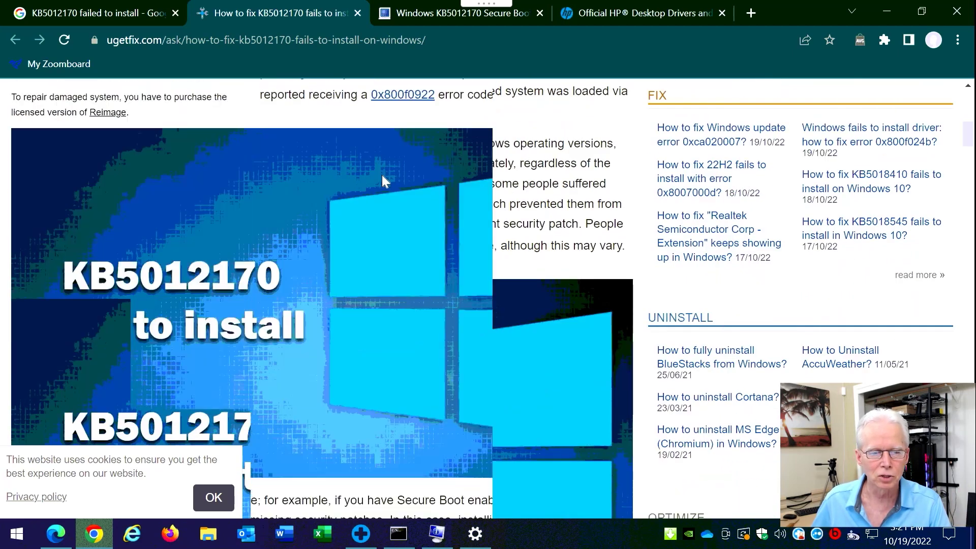
pyautogui.scroll(-7, 384, 179)
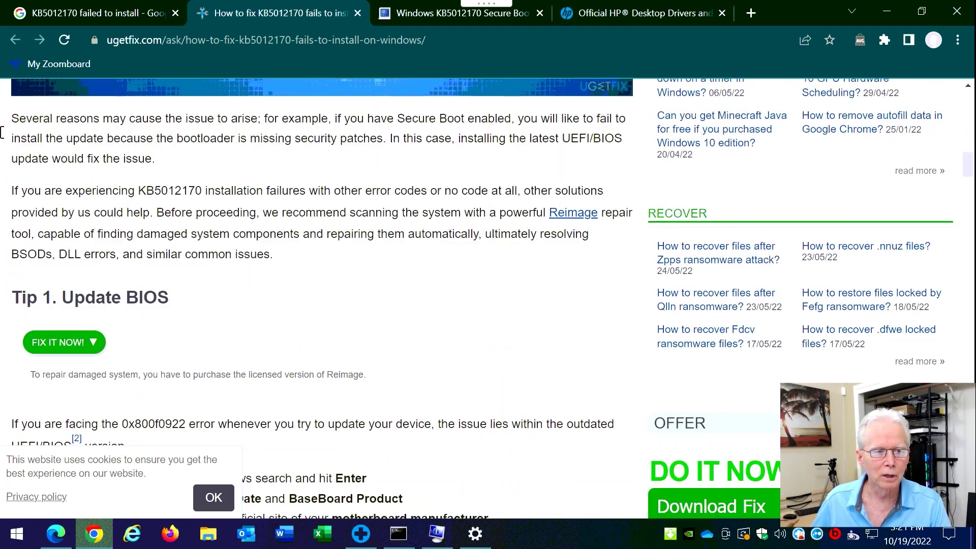
pyautogui.moveTo(13, 116); pyautogui.dragTo(206, 168)
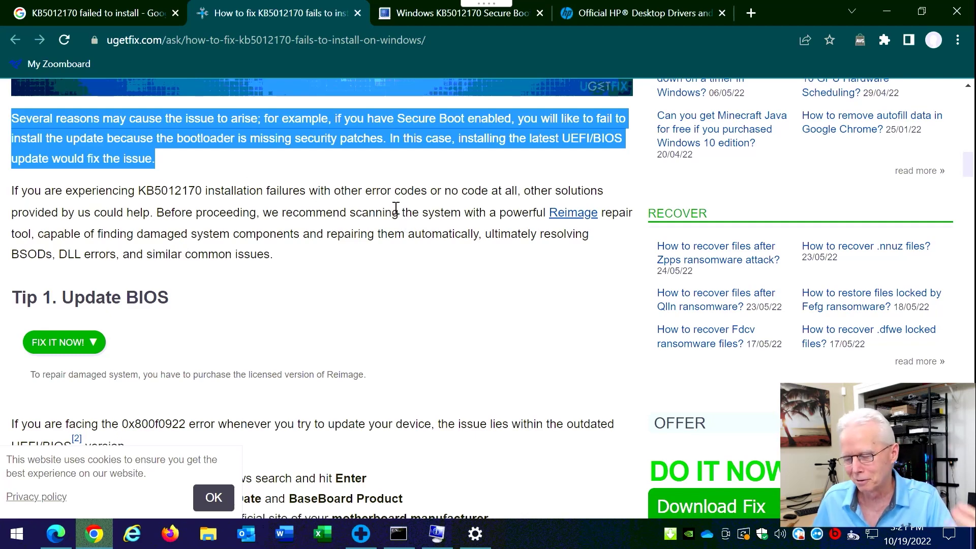
# - Open the BleepingComputer article on KB5012170 and highlight 0x800f0922 in its headline and the opening paragraph, reading on to Bootloader issues
pyautogui.click(435, 14)
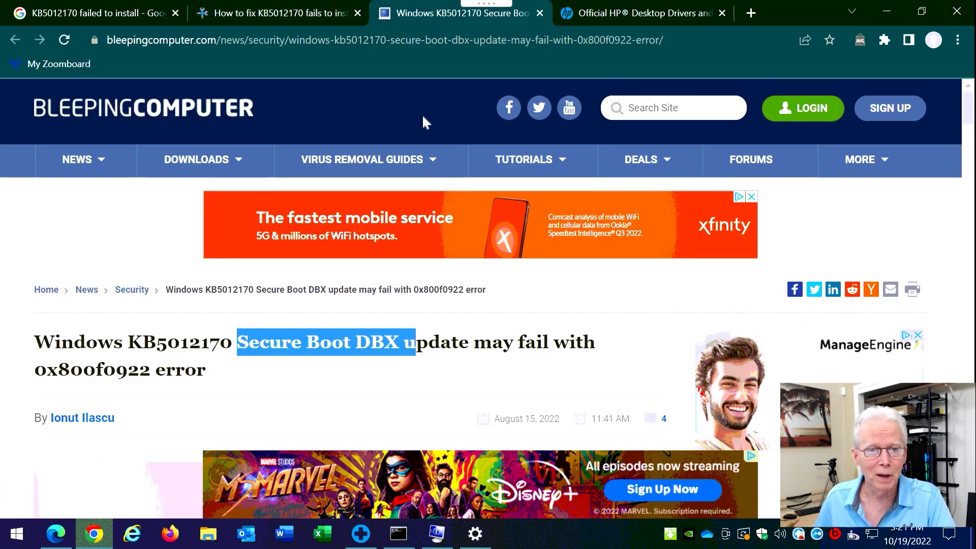
pyautogui.scroll(-1, 384, 295)
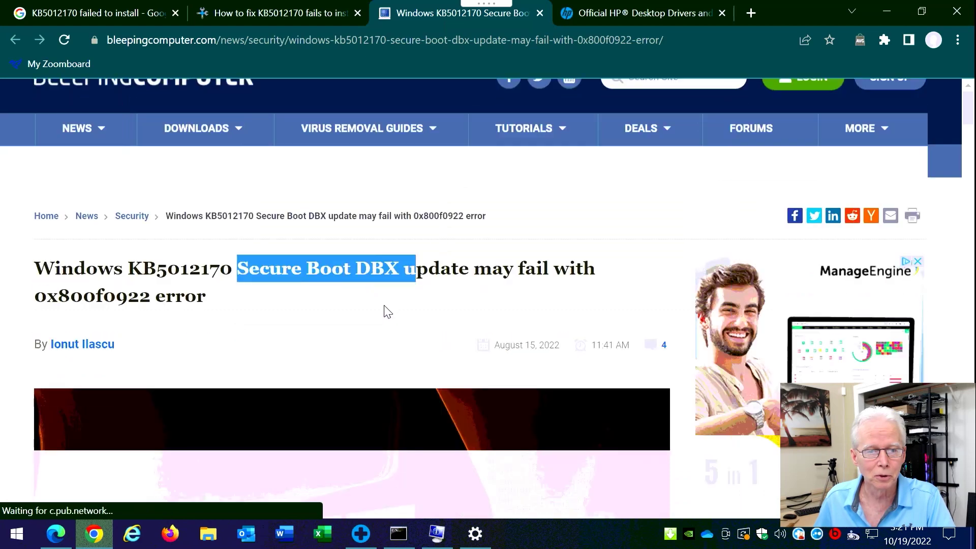
pyautogui.click(176, 299)
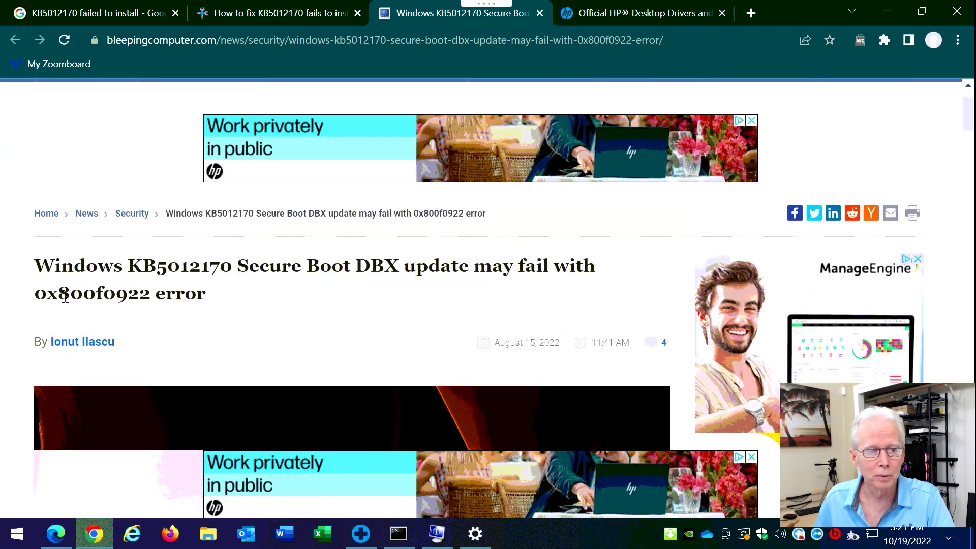
pyautogui.moveTo(39, 294); pyautogui.dragTo(159, 292)
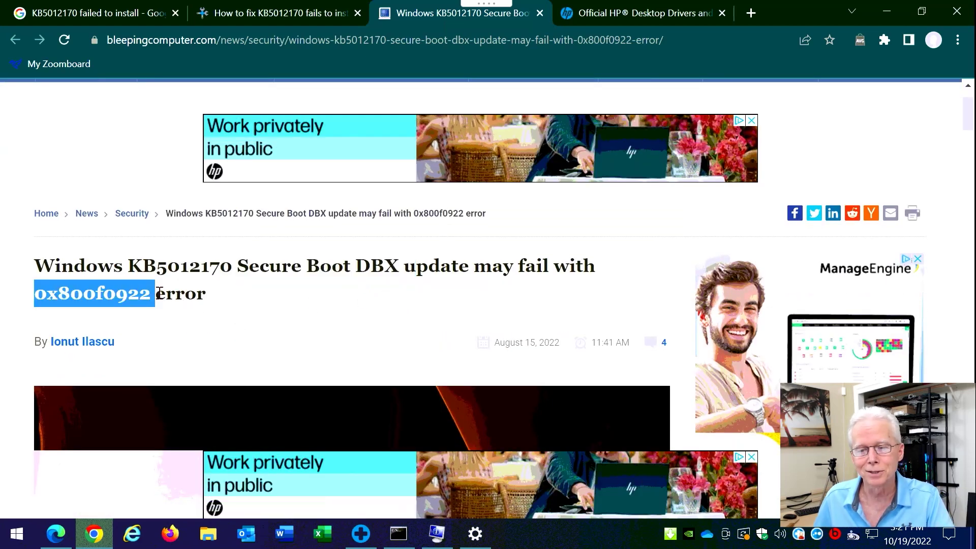
pyautogui.scroll(-5, 159, 292)
pyautogui.scroll(-4, 158, 298)
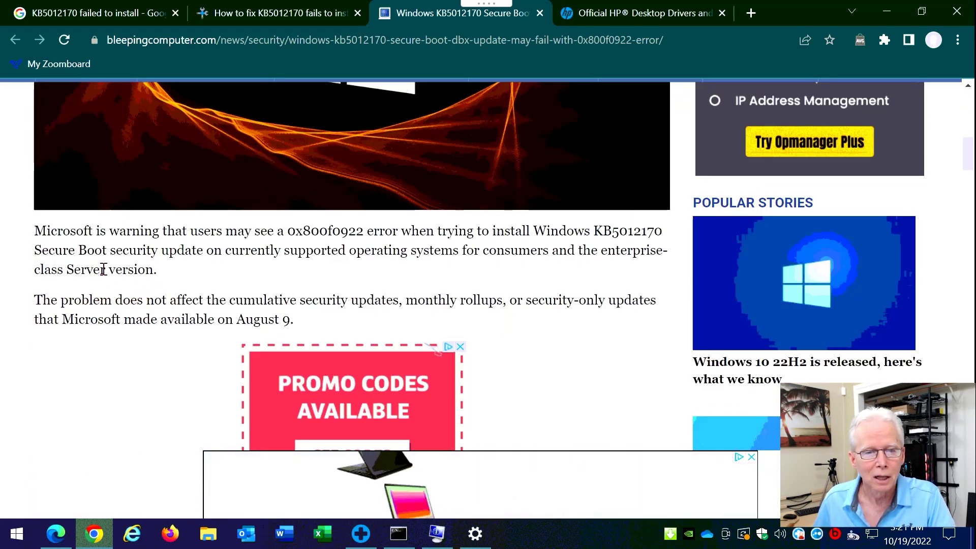
pyautogui.moveTo(34, 231); pyautogui.dragTo(181, 271)
pyautogui.scroll(-4, 191, 272)
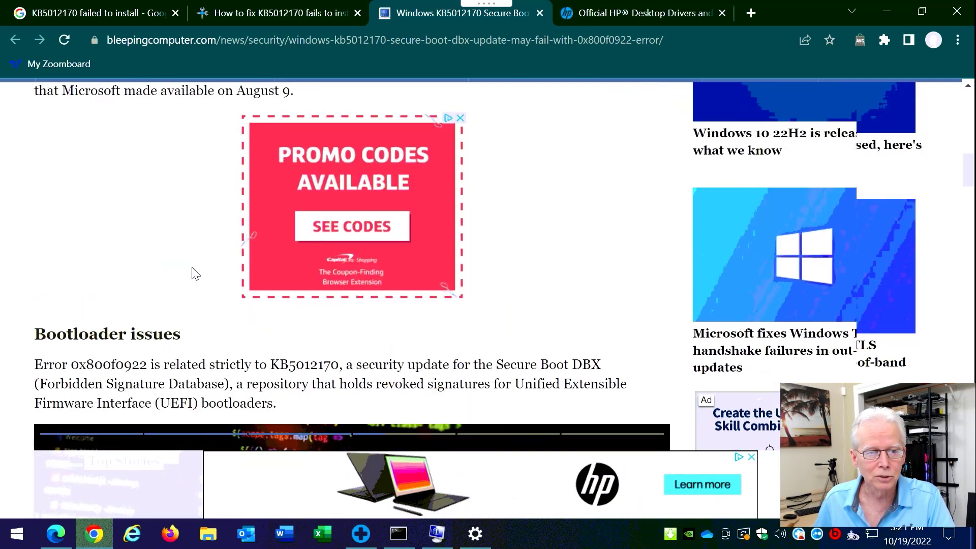
pyautogui.scroll(-1, 194, 273)
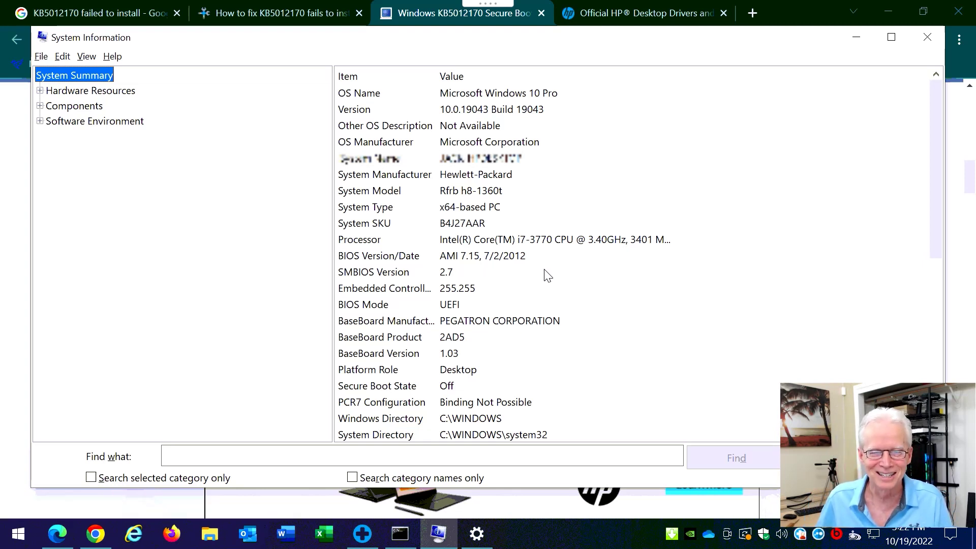
# - Query the BIOS version in Command Prompt by running "wmic bios get biosversion", adapted from the previous serial number command
pyautogui.click(522, 243)
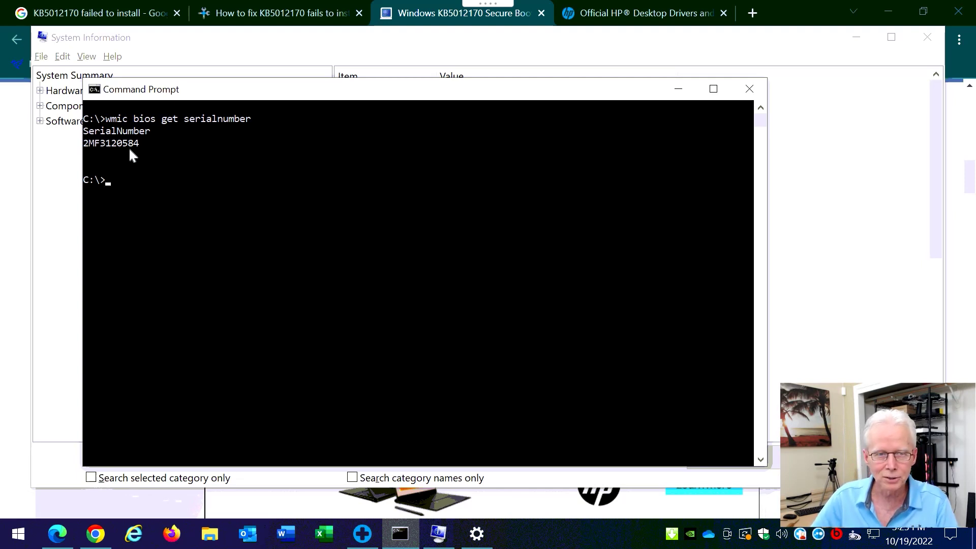
pyautogui.press('Up')
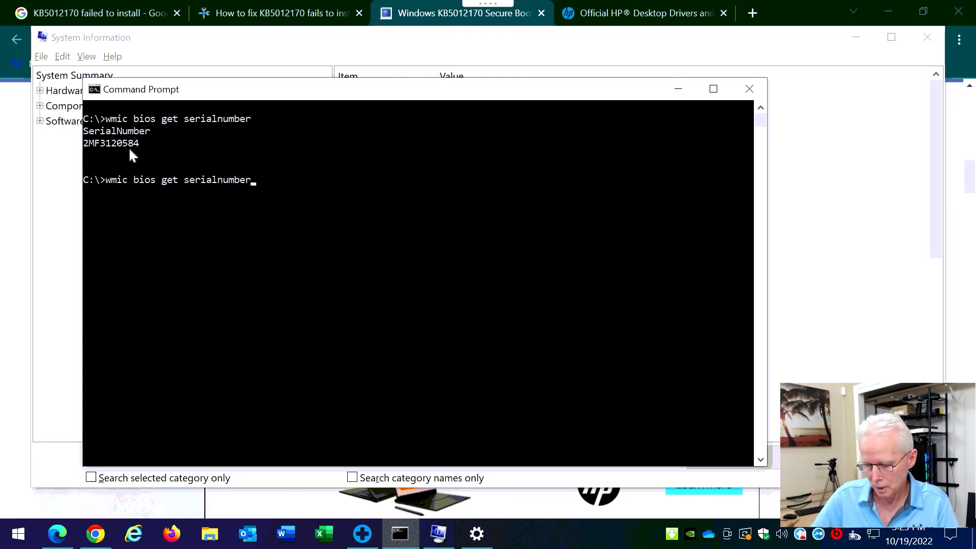
pyautogui.press('BackSpace')
pyautogui.press('BackSpace')
pyautogui.press('BackSpace')
pyautogui.press('BackSpace')
pyautogui.press('BackSpace')
pyautogui.press('BackSpace')
pyautogui.press('BackSpace')
pyautogui.press('BackSpace')
pyautogui.press('BackSpace')
pyautogui.press('BackSpace')
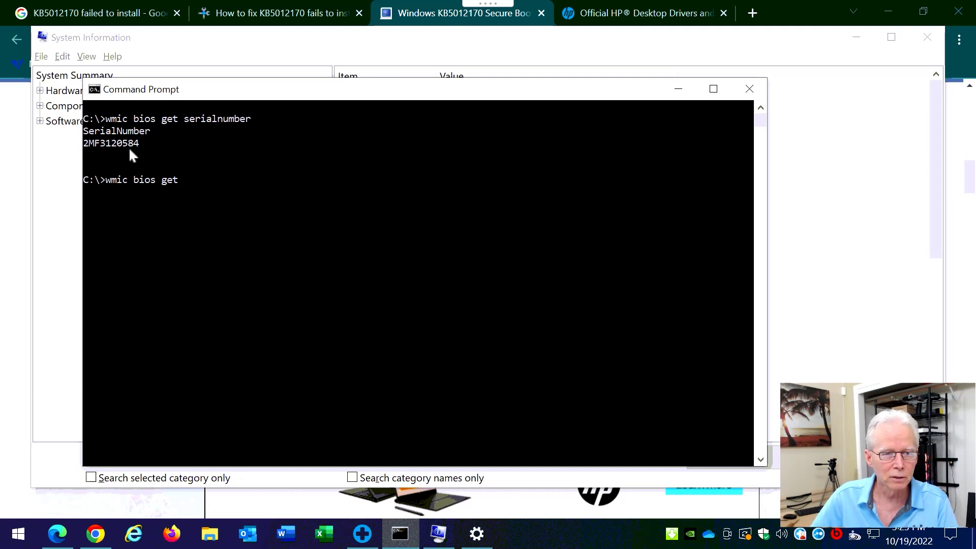
pyautogui.write('bi')
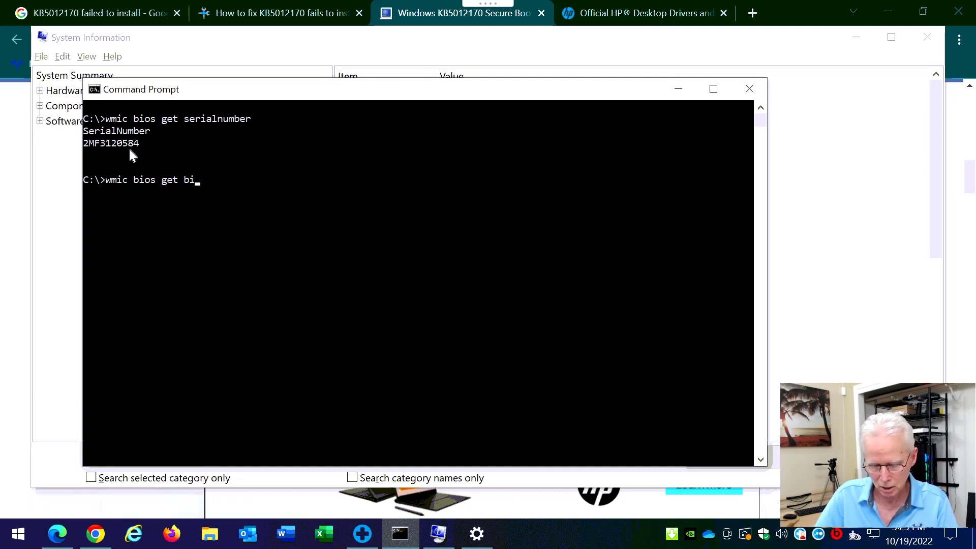
pyautogui.write('osversion')
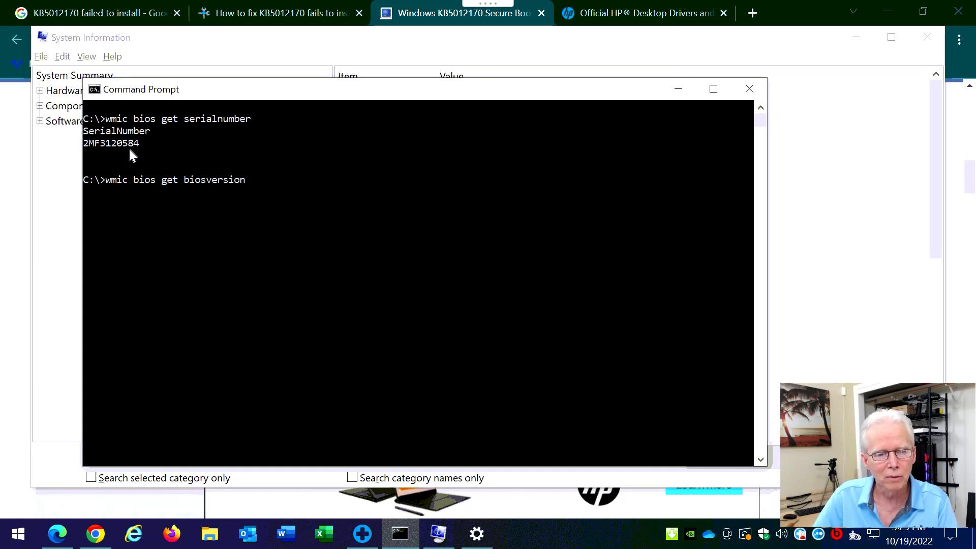
pyautogui.press('Return')
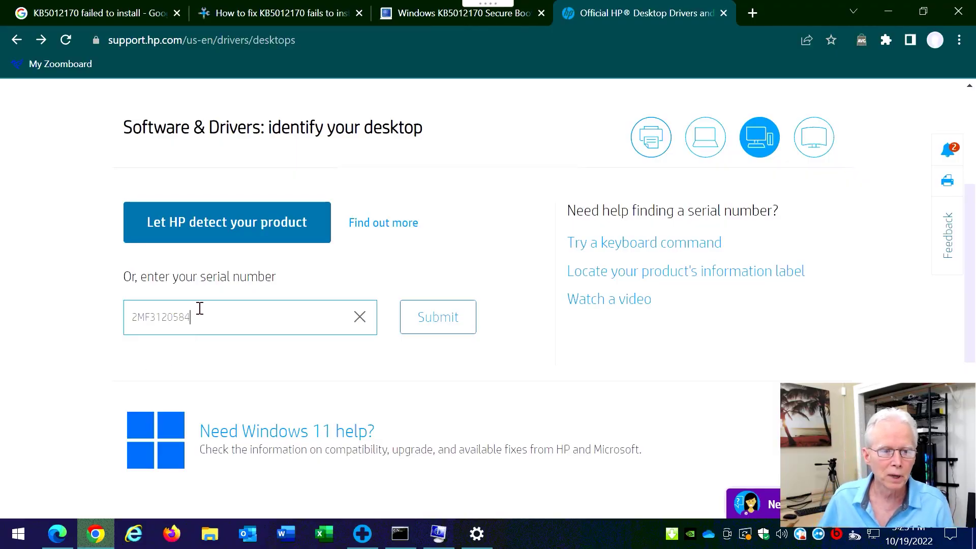
# - Highlight the PC's serial number on HP's desktop Software & Drivers page and submit it to identify the product
pyautogui.moveTo(200, 308); pyautogui.dragTo(112, 319)
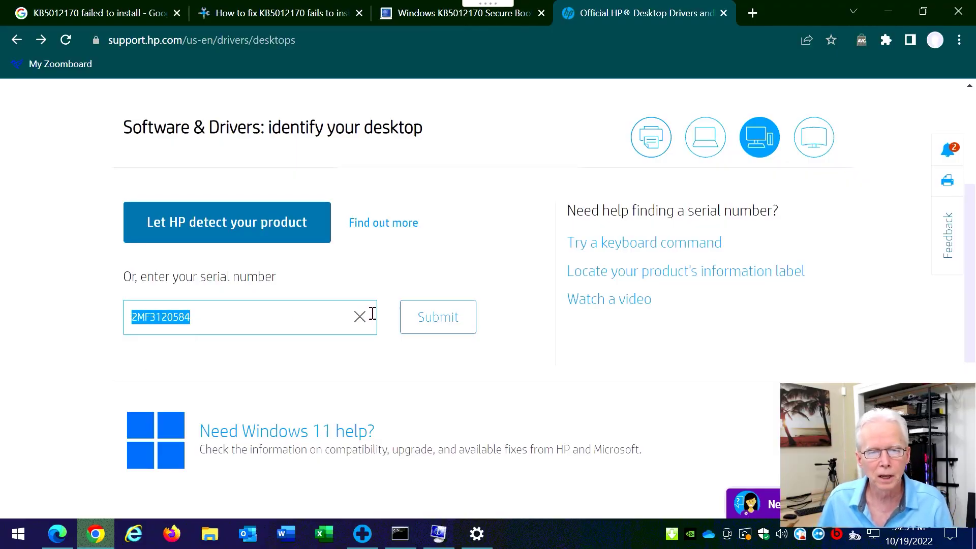
pyautogui.click(442, 331)
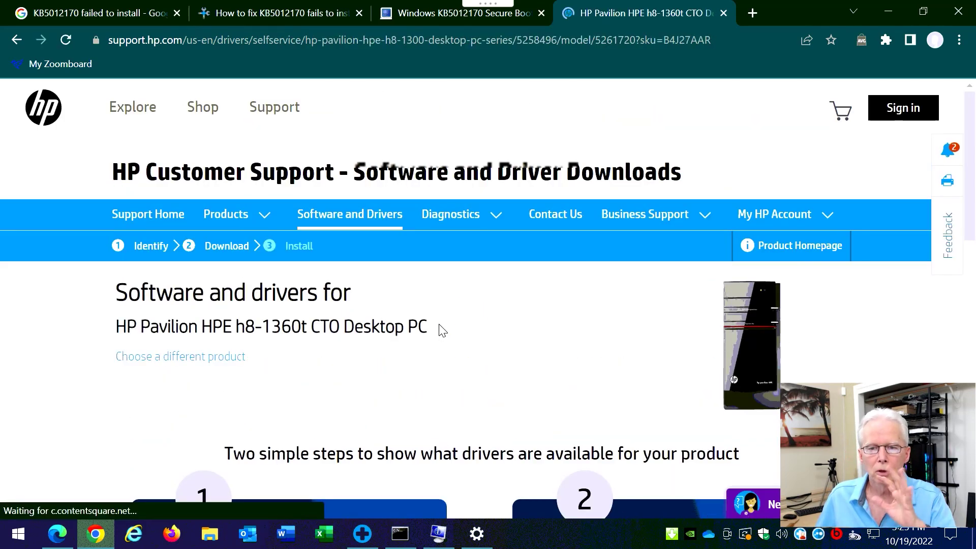
# - Open hp.com in a new tab, go to the Software & drivers support page and choose Desktop to reach the empty serial number entry
pyautogui.click(748, 14)
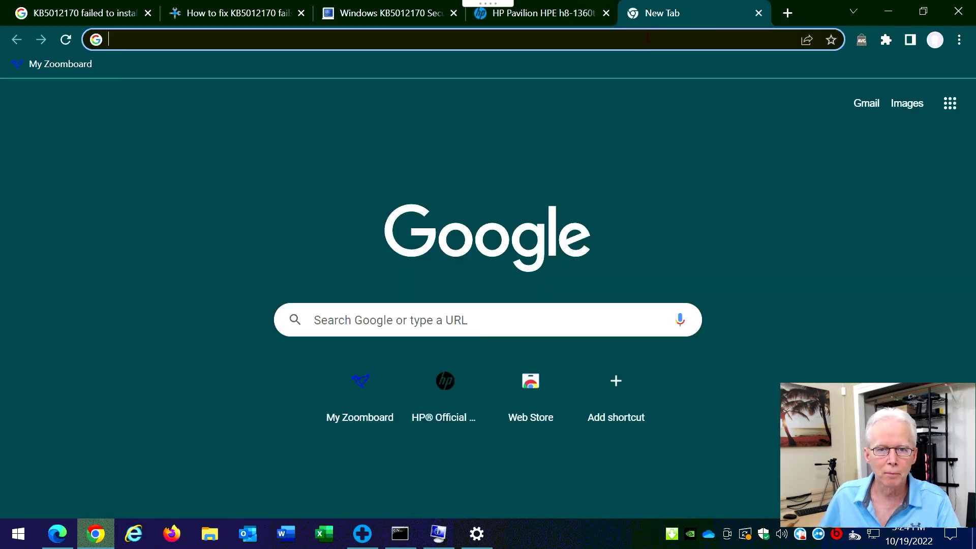
pyautogui.write('hp.com')
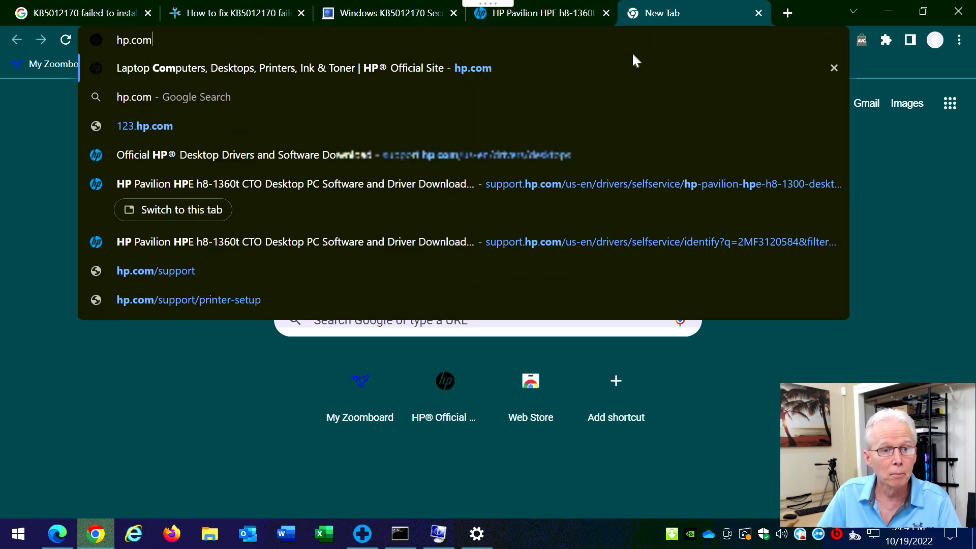
pyautogui.press('Return')
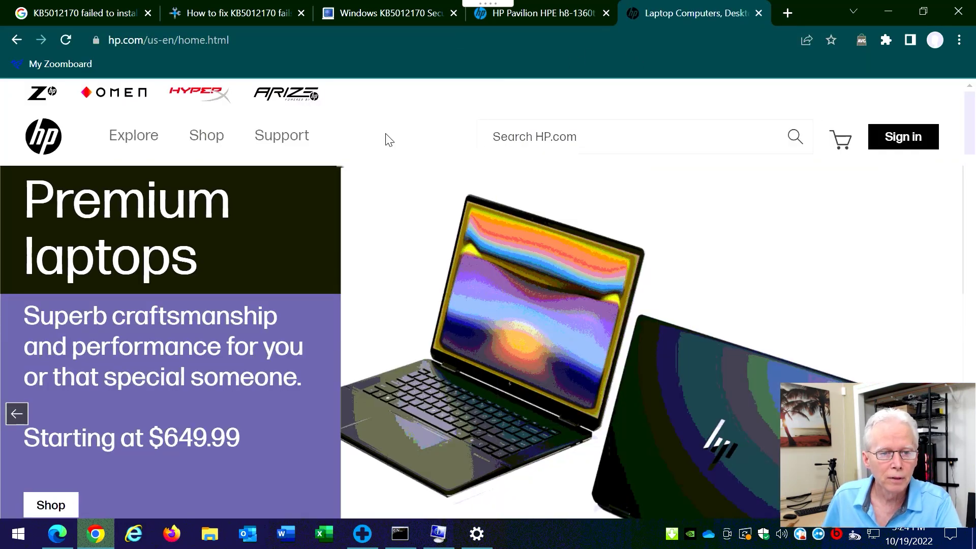
pyautogui.moveTo(298, 150)
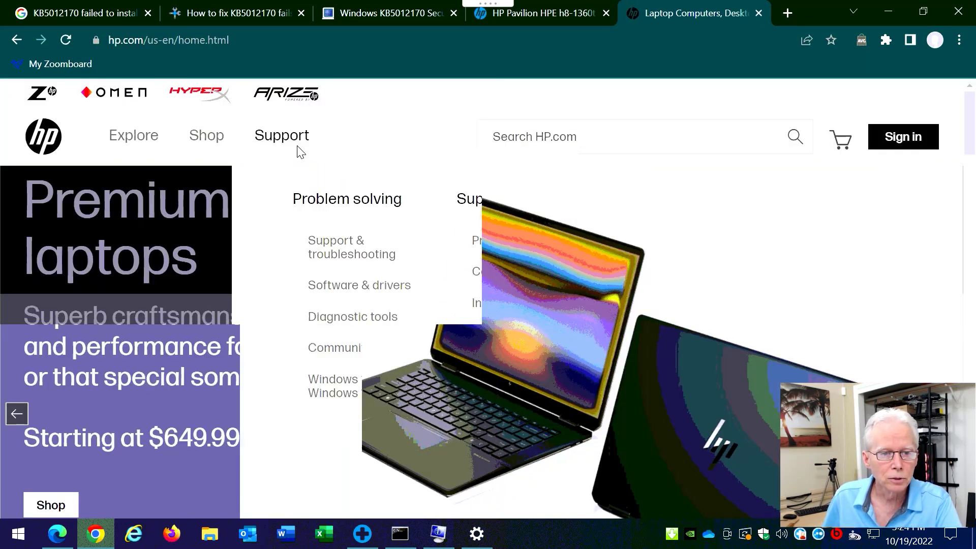
pyautogui.click(356, 288)
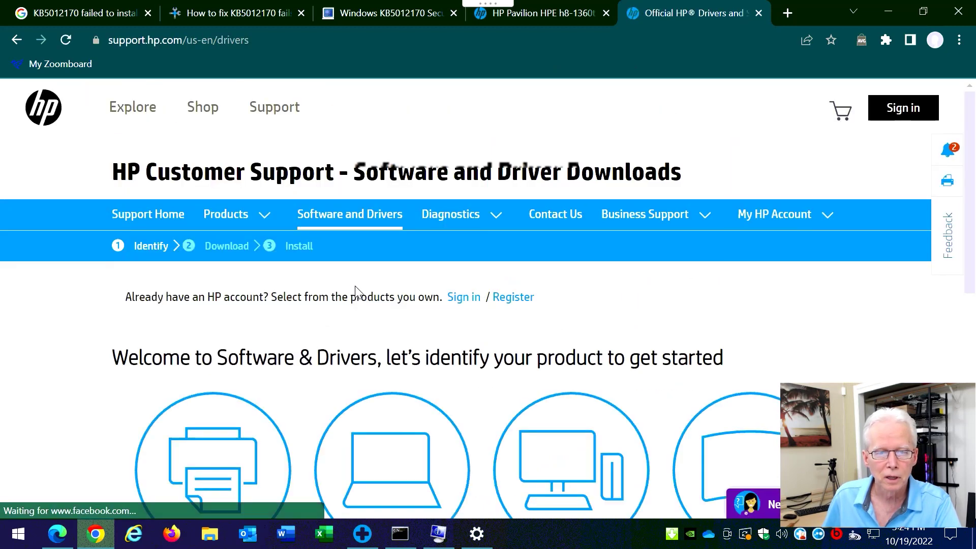
pyautogui.scroll(-3, 355, 288)
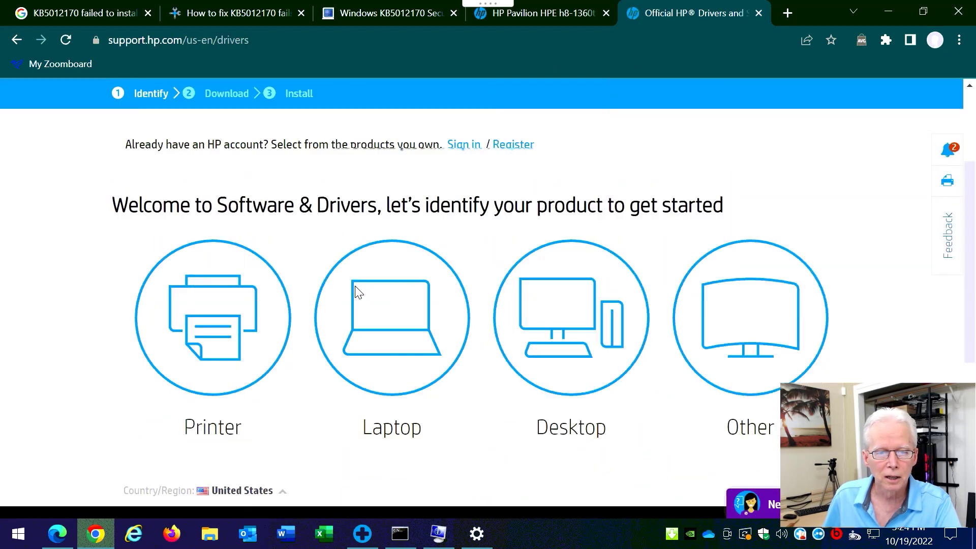
pyautogui.click(578, 316)
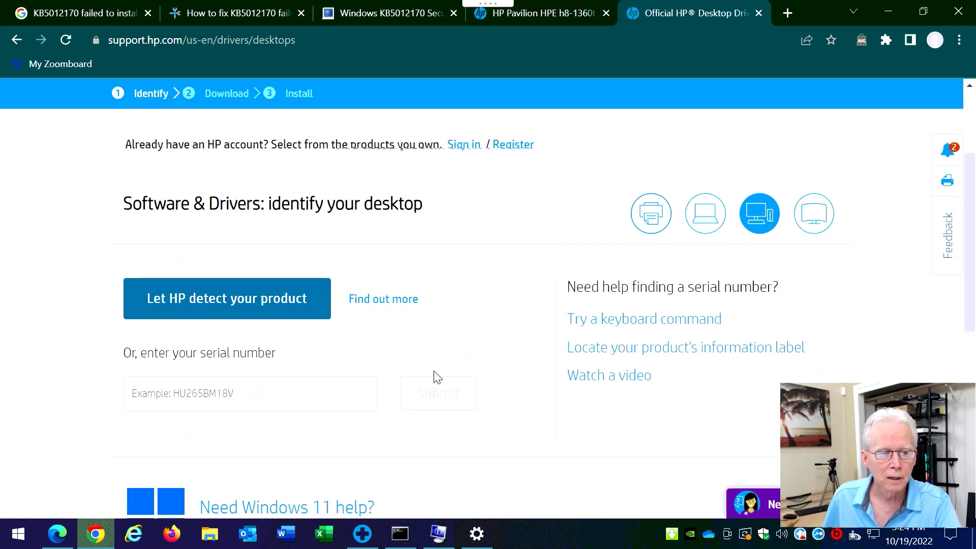
pyautogui.click(287, 392)
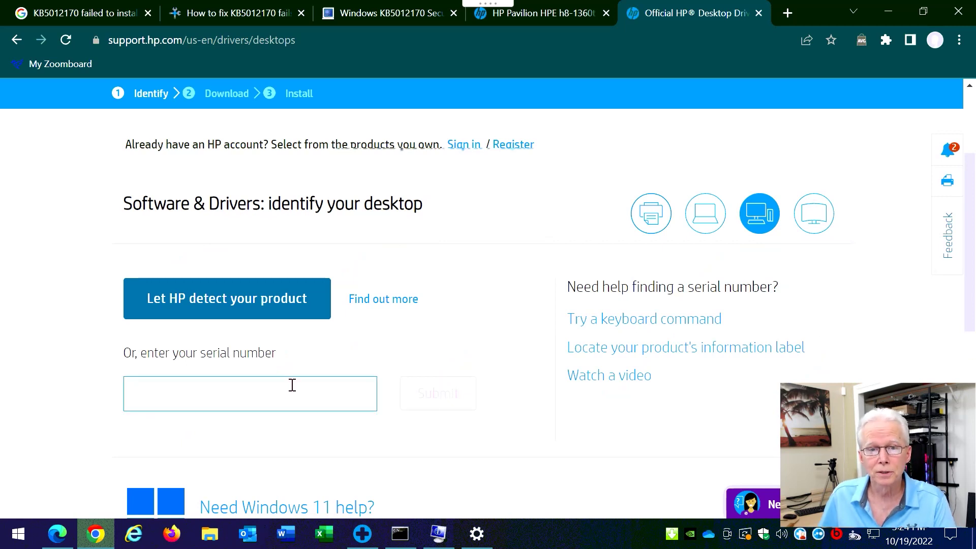
# - Return to the identified product's HP driver page, highlight the desktop model name and review the two operating system selection steps
pyautogui.click(535, 15)
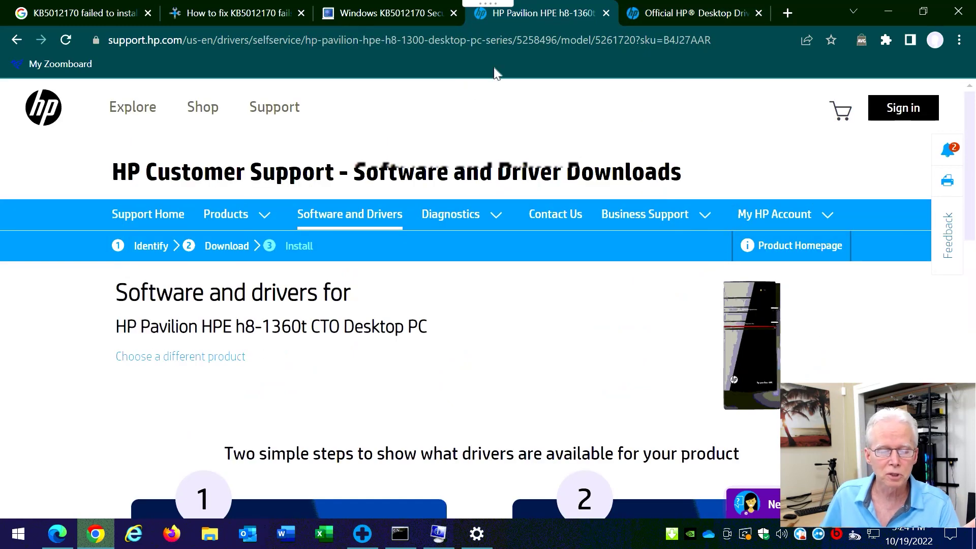
pyautogui.scroll(-5, 488, 135)
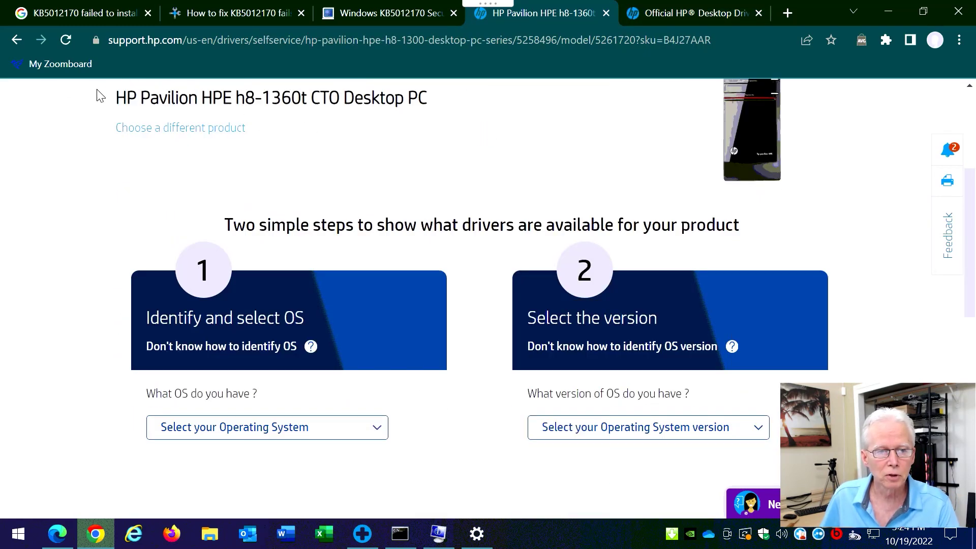
pyautogui.moveTo(120, 104); pyautogui.dragTo(459, 103)
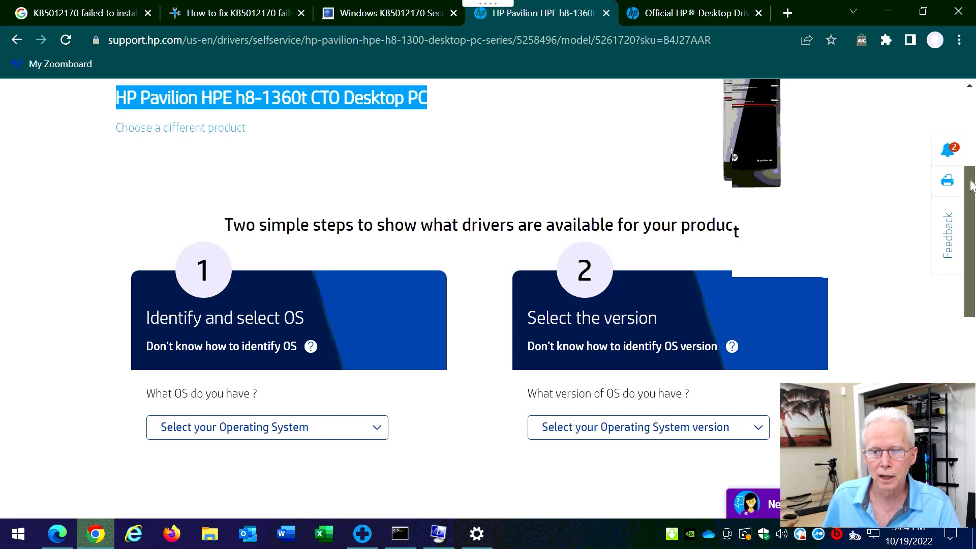
pyautogui.scroll(1, 763, 188)
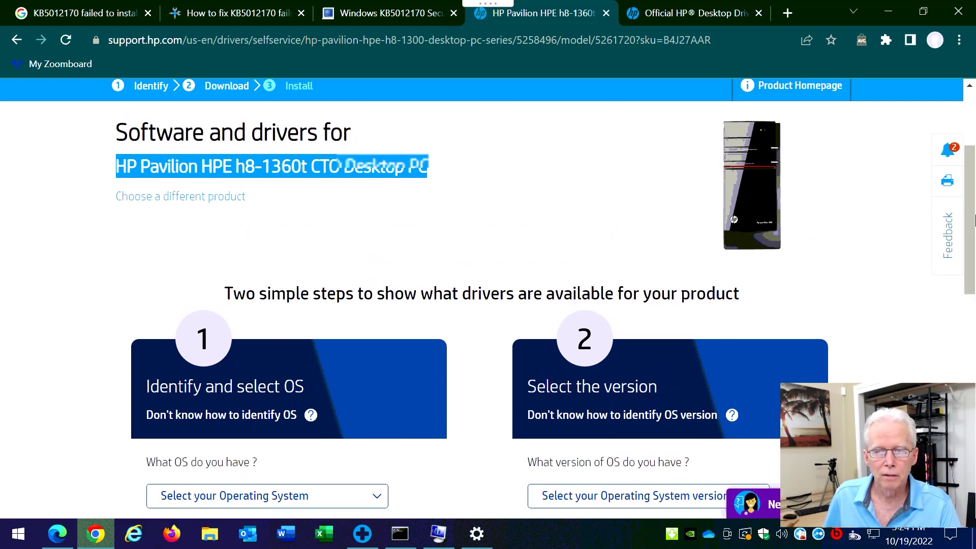
pyautogui.scroll(-2, 974, 239)
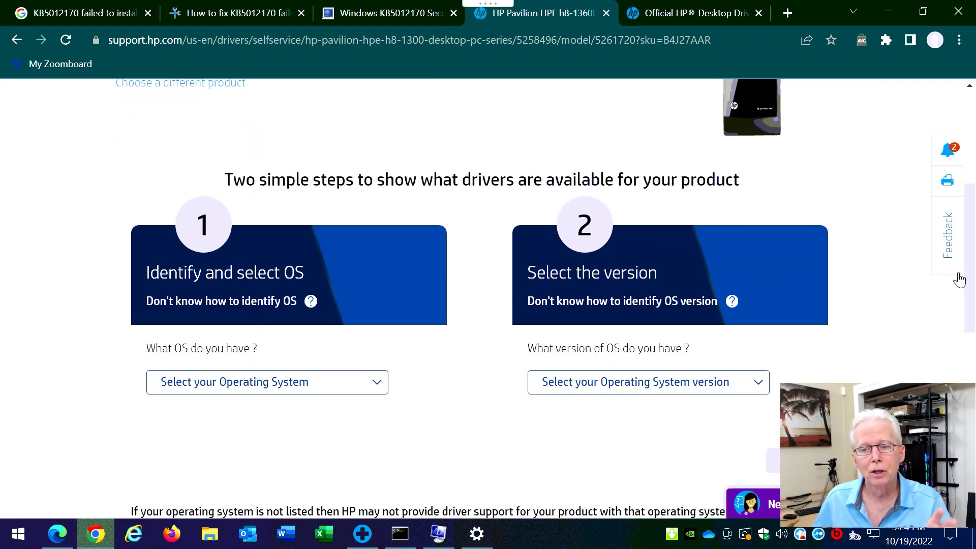
pyautogui.moveTo(969, 279); pyautogui.dragTo(975, 262)
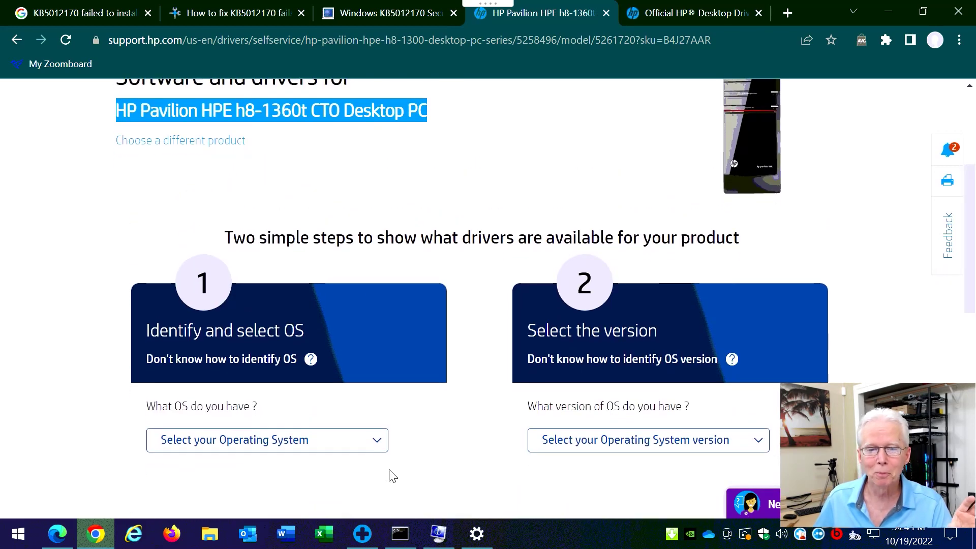
# - Choose Windows 8 as the operating system and Windows 8 (64-bit) as its version, and submit the selection
pyautogui.click(376, 446)
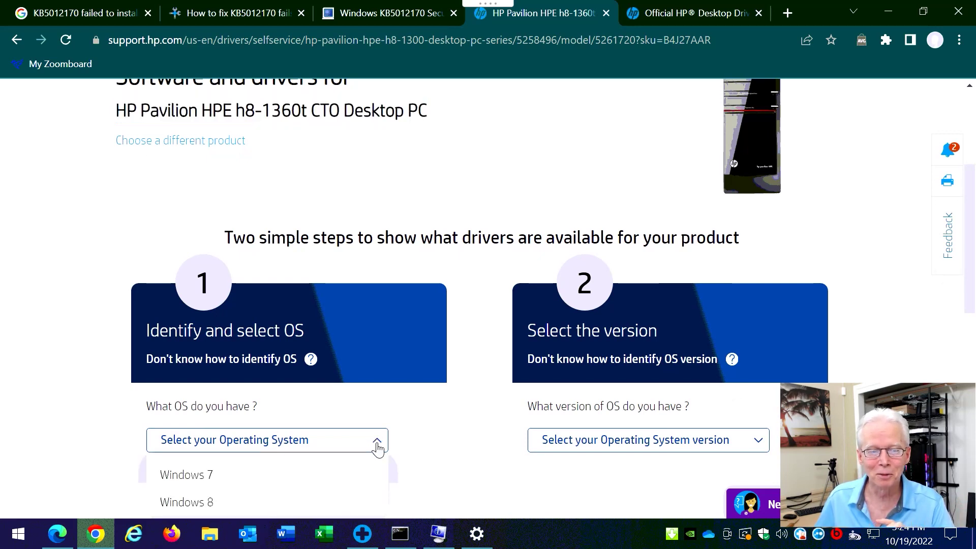
pyautogui.moveTo(972, 252); pyautogui.dragTo(973, 272)
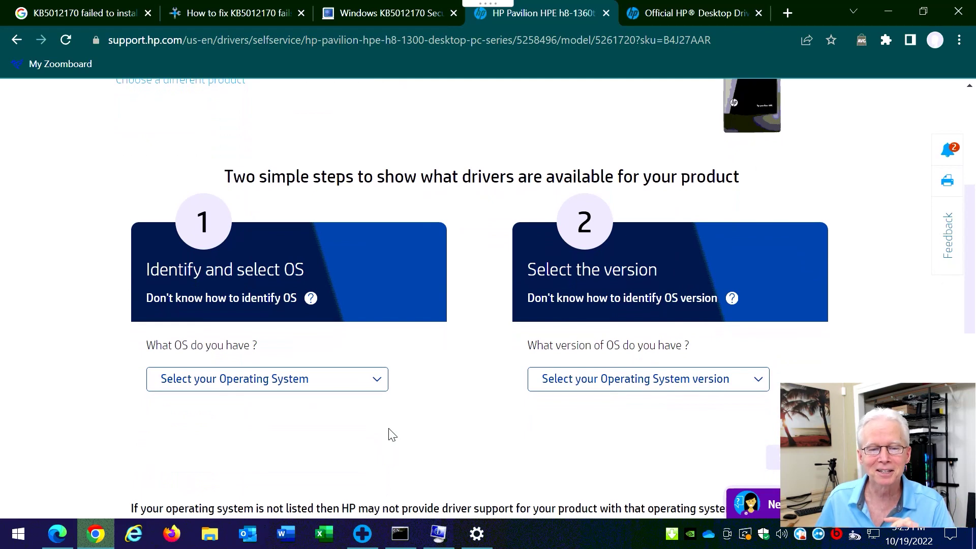
pyautogui.click(376, 389)
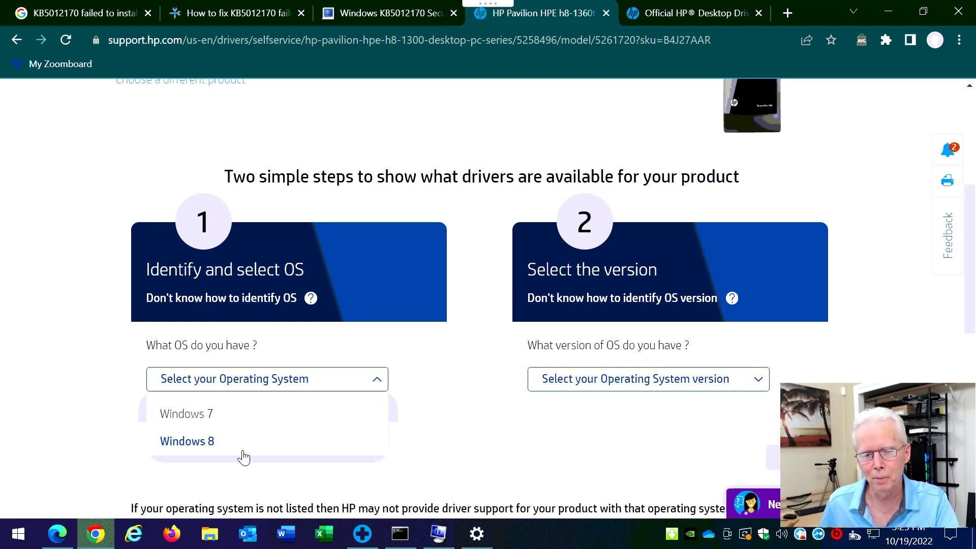
pyautogui.click(204, 447)
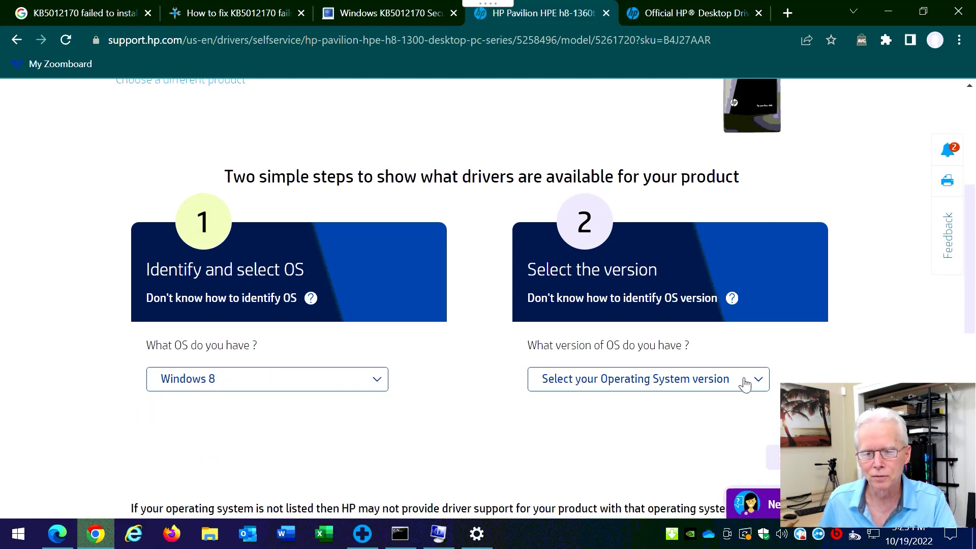
pyautogui.click(761, 382)
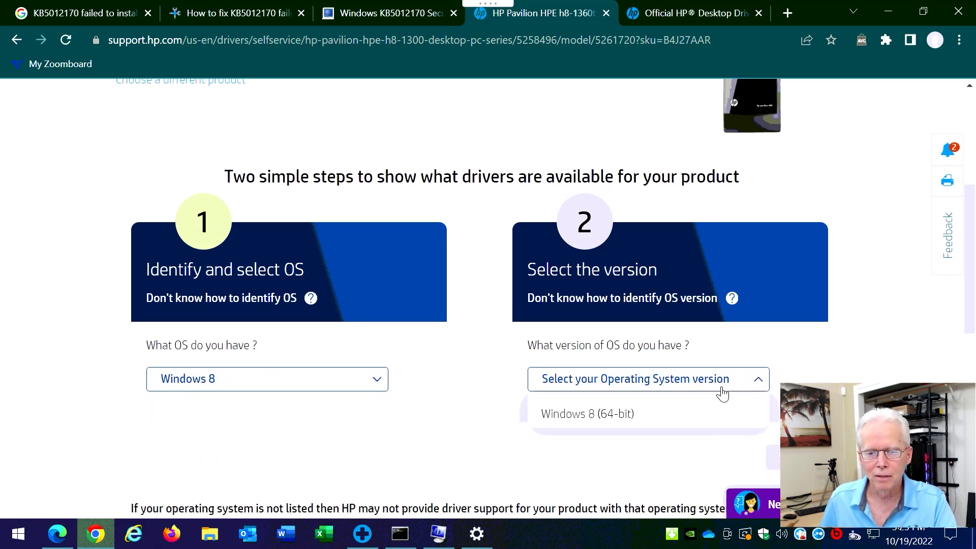
pyautogui.click(618, 421)
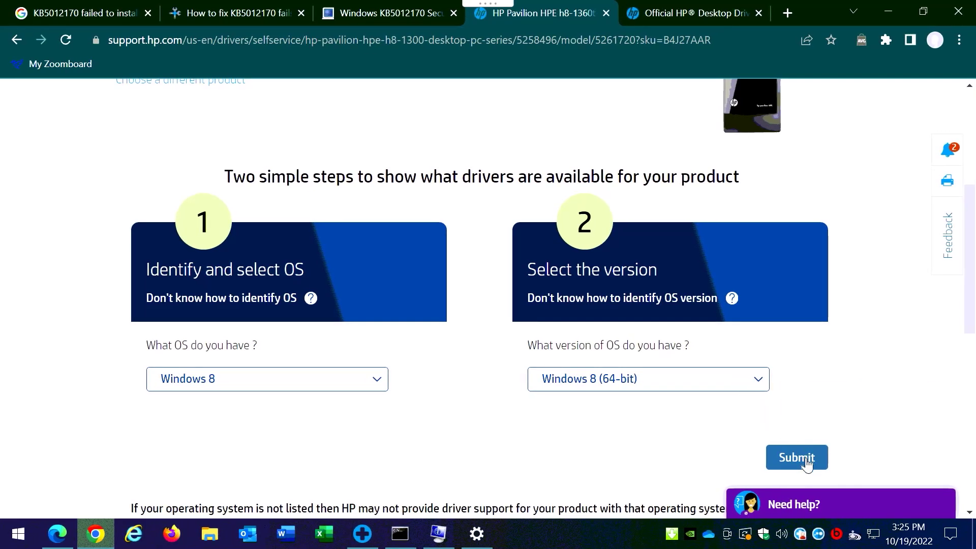
pyautogui.click(807, 464)
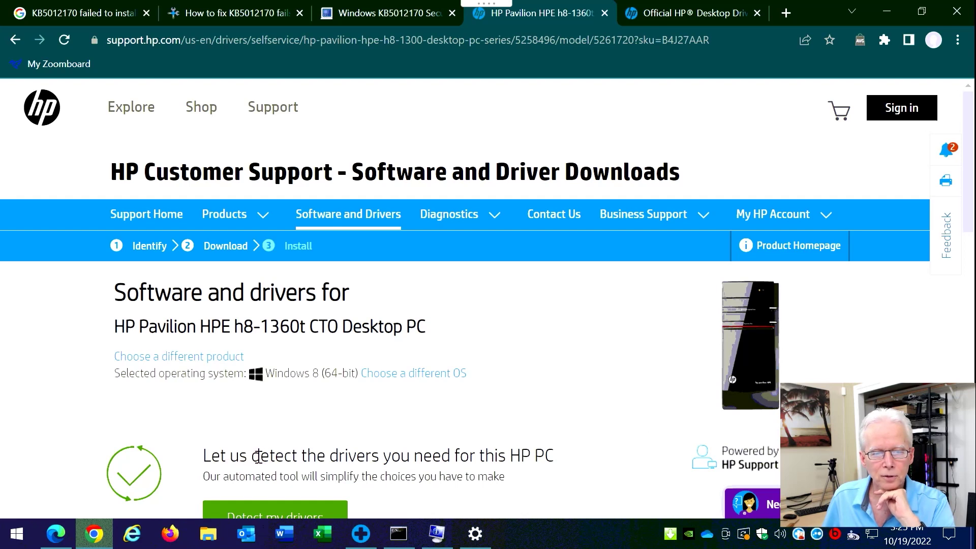
# - Expand All drivers and its BIOS category to review the available BIOS updates with their versions and release dates
pyautogui.scroll(-3, 269, 458)
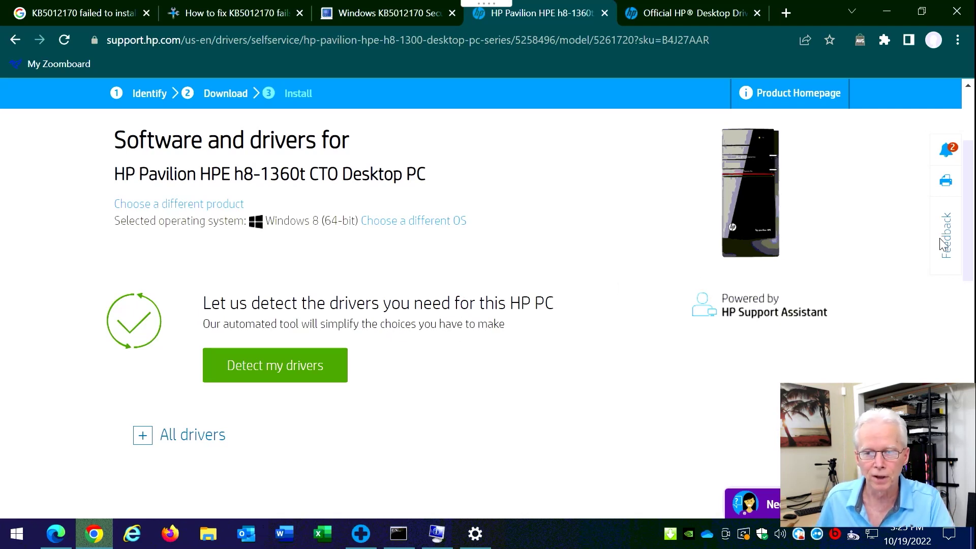
pyautogui.scroll(-1, 564, 345)
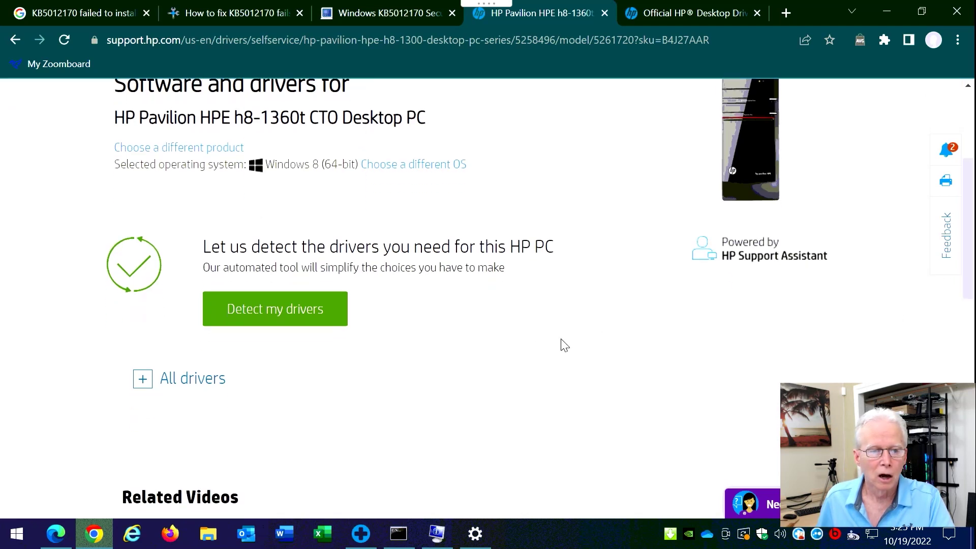
pyautogui.click(143, 378)
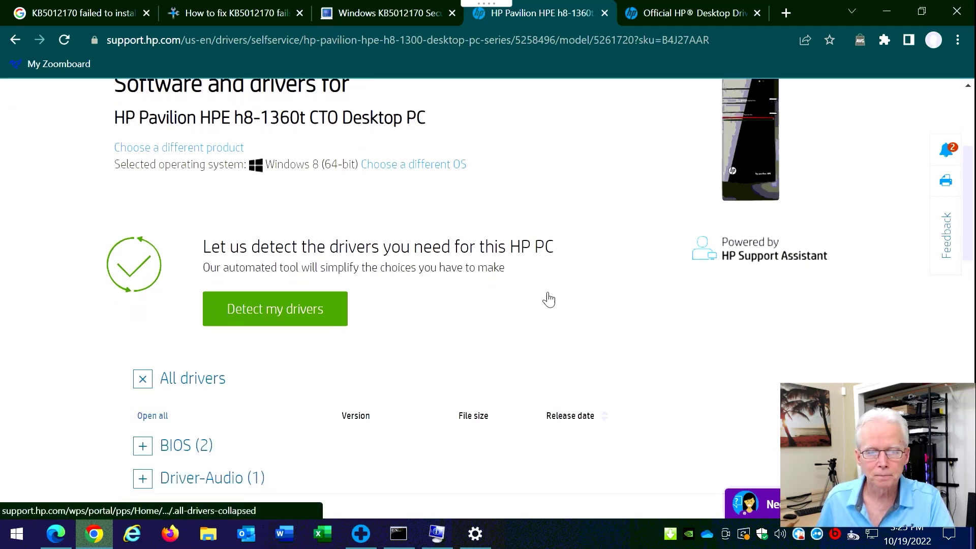
pyautogui.moveTo(973, 239); pyautogui.dragTo(973, 288)
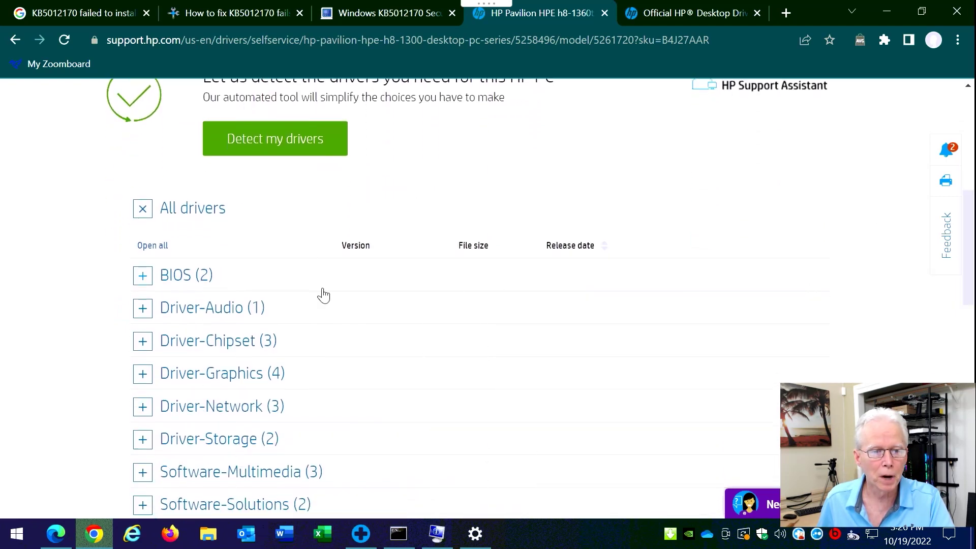
pyautogui.click(149, 282)
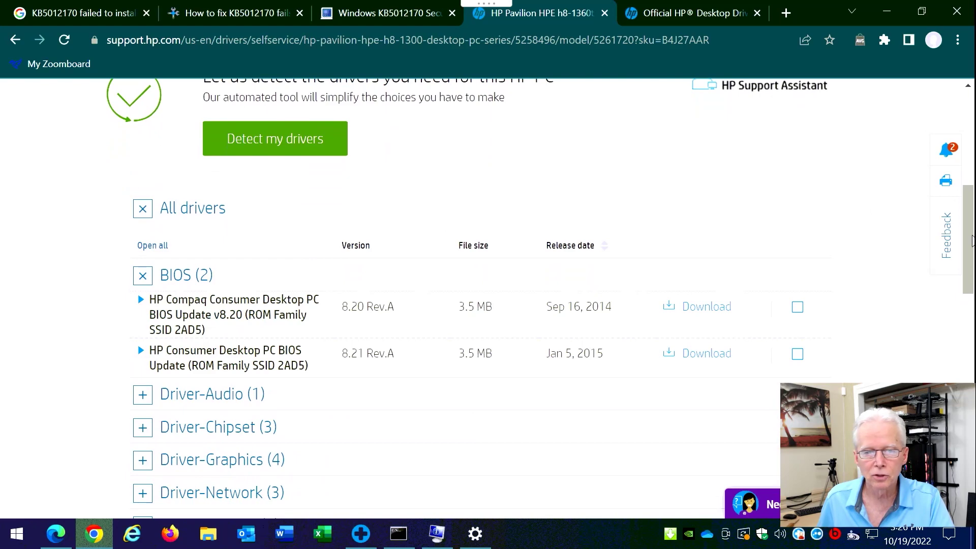
pyautogui.moveTo(973, 239); pyautogui.dragTo(973, 268)
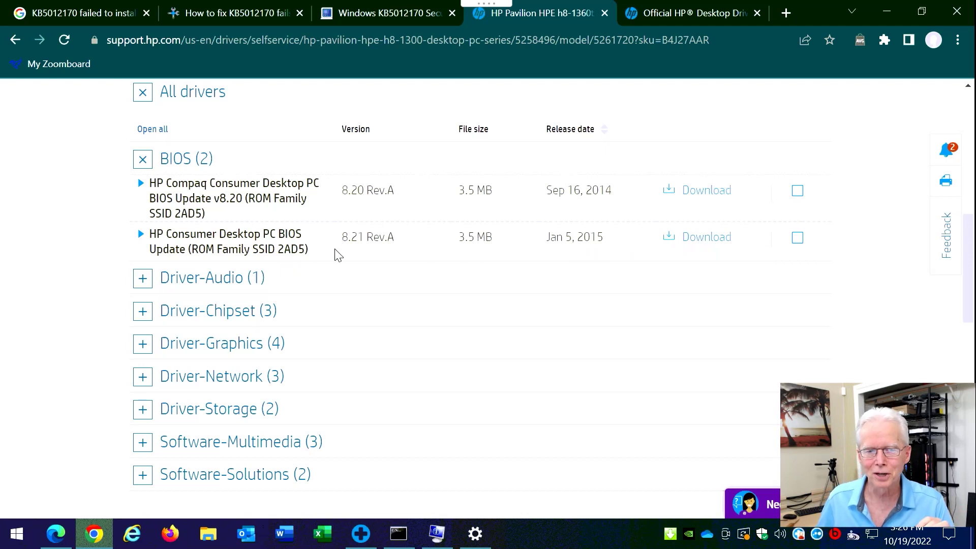
# - Expand the 8.21 Rev.A BIOS update's details and highlight the UEFI security improvement and the note about reinstalling previous versions
pyautogui.click(248, 239)
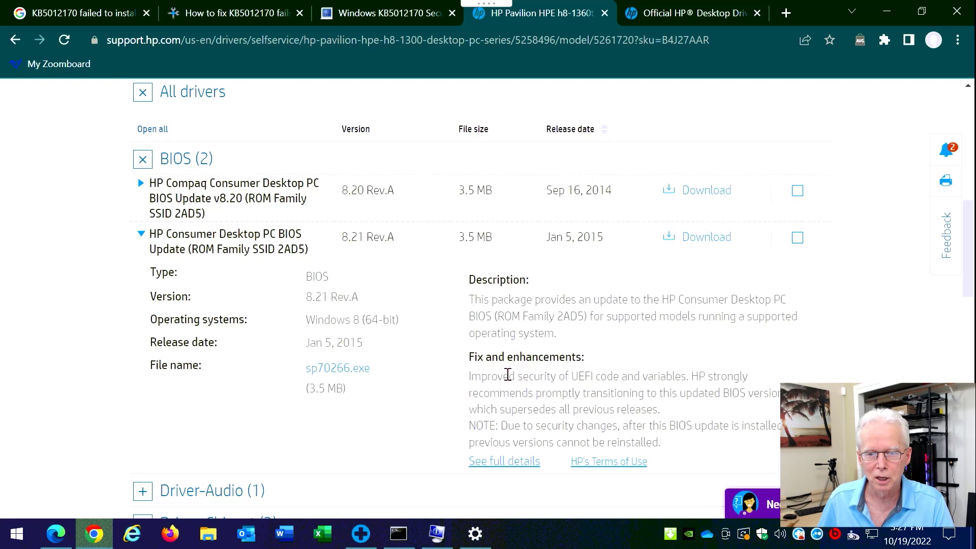
pyautogui.moveTo(473, 375); pyautogui.dragTo(699, 376)
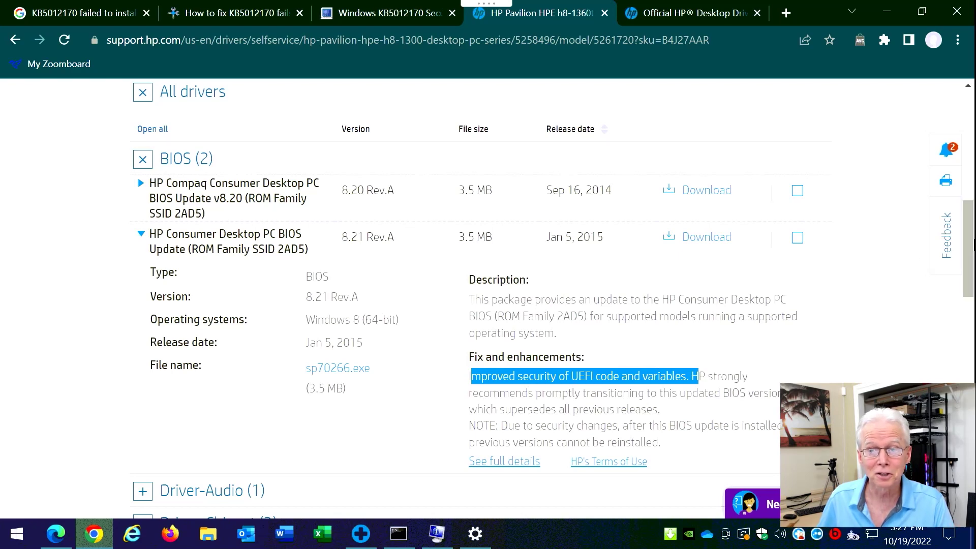
pyautogui.moveTo(973, 249); pyautogui.dragTo(972, 279)
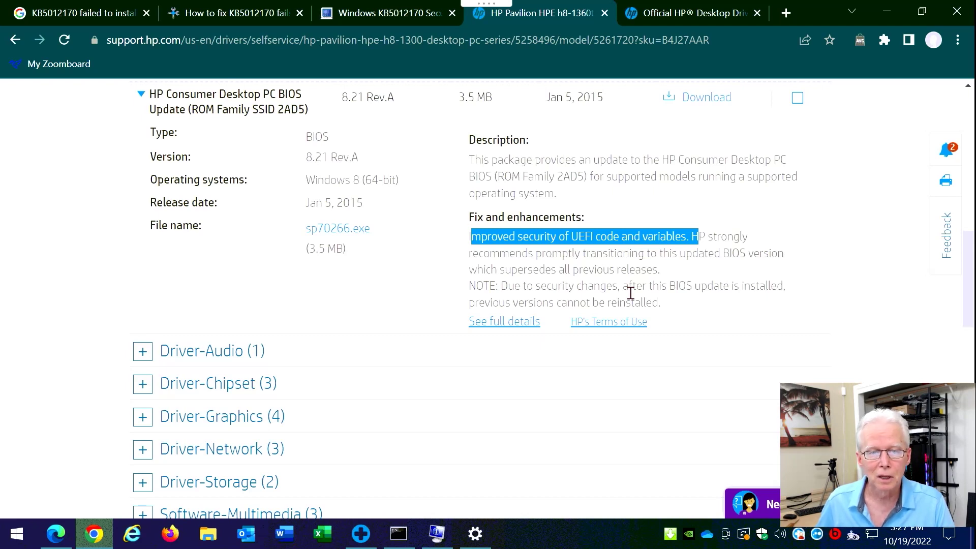
pyautogui.moveTo(500, 286); pyautogui.dragTo(691, 310)
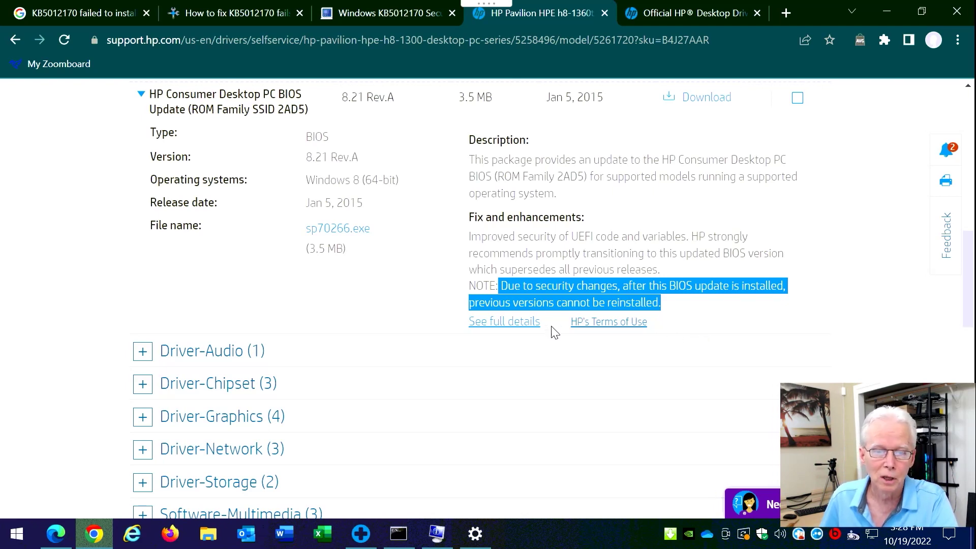
# - Open the 8.21 Rev.A BIOS update's full details, expand the installation instructions and highlight the second instruction
pyautogui.click(517, 321)
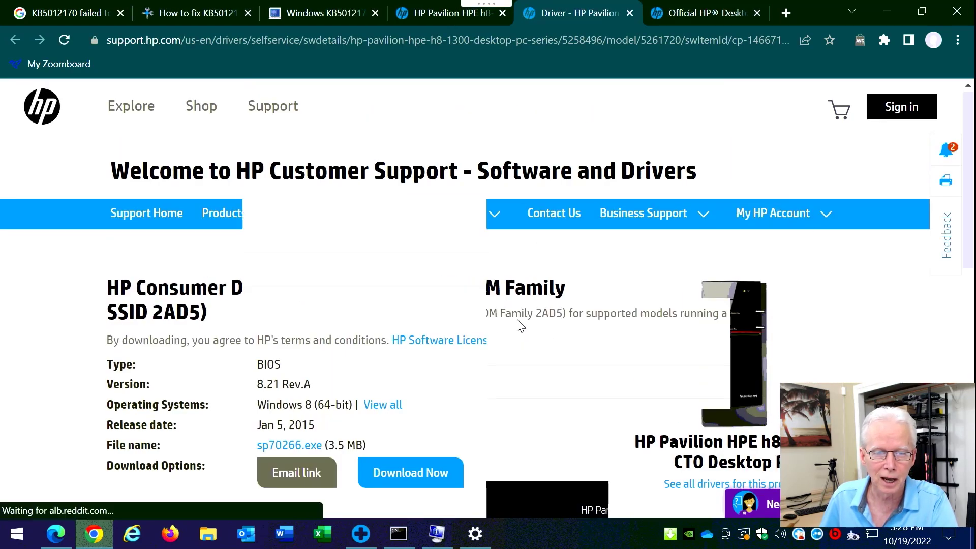
pyautogui.scroll(-5, 520, 325)
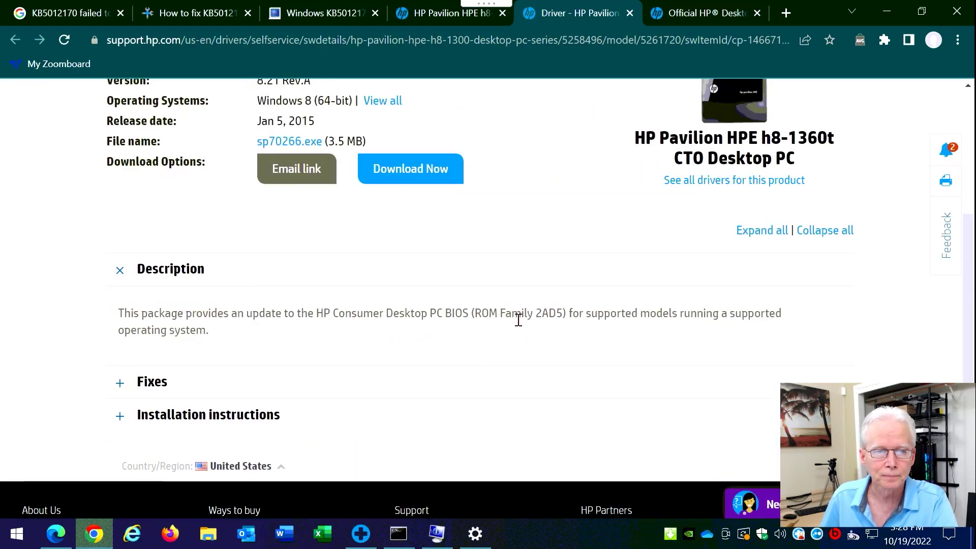
pyautogui.scroll(2, 518, 320)
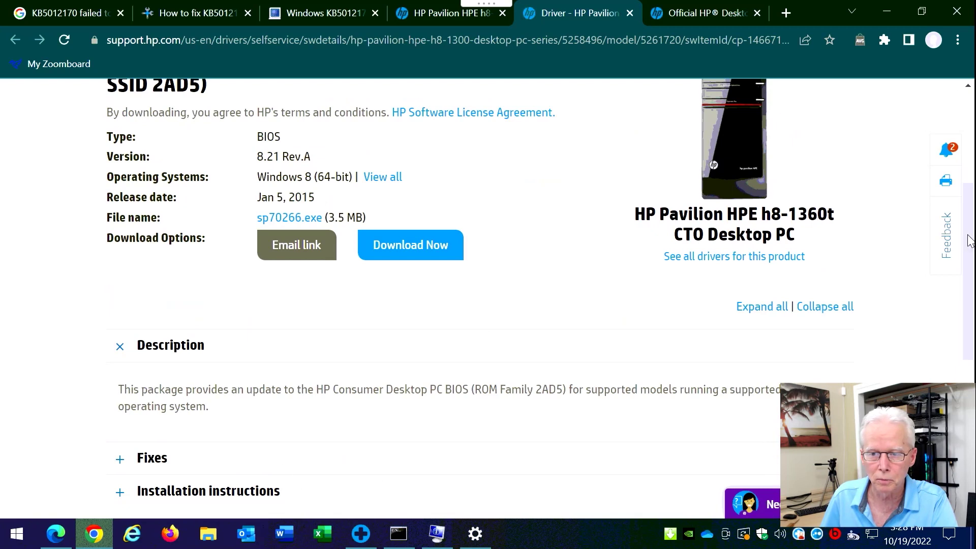
pyautogui.scroll(-2, 973, 244)
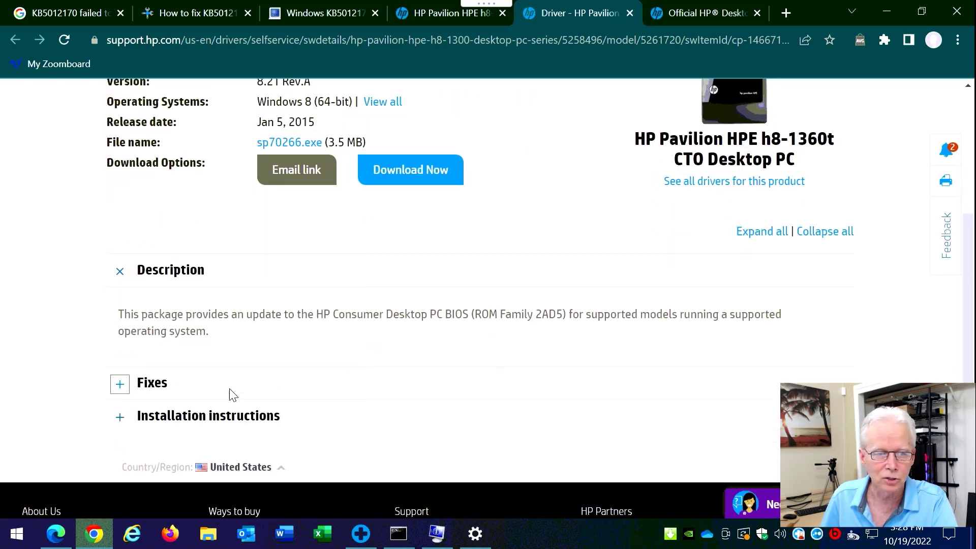
pyautogui.click(119, 417)
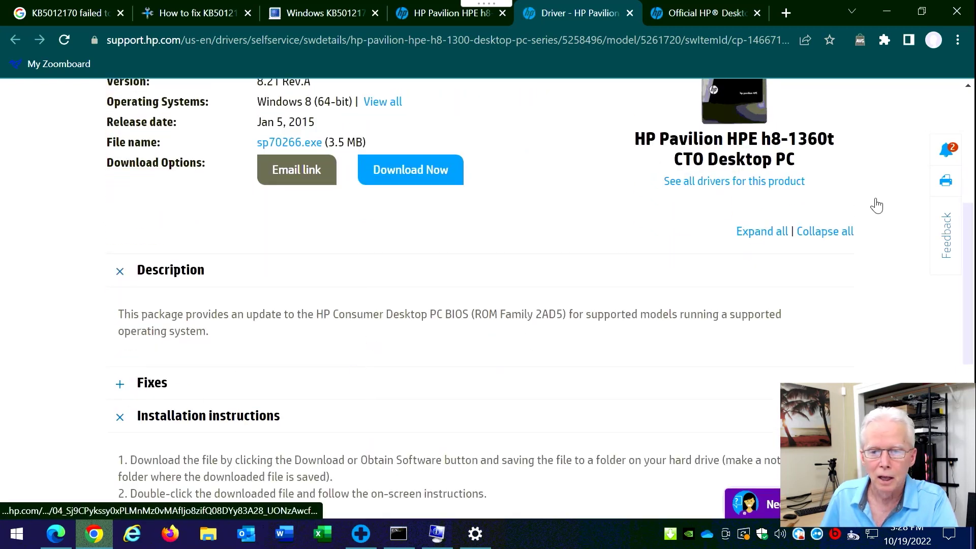
pyautogui.moveTo(970, 209); pyautogui.dragTo(931, 279)
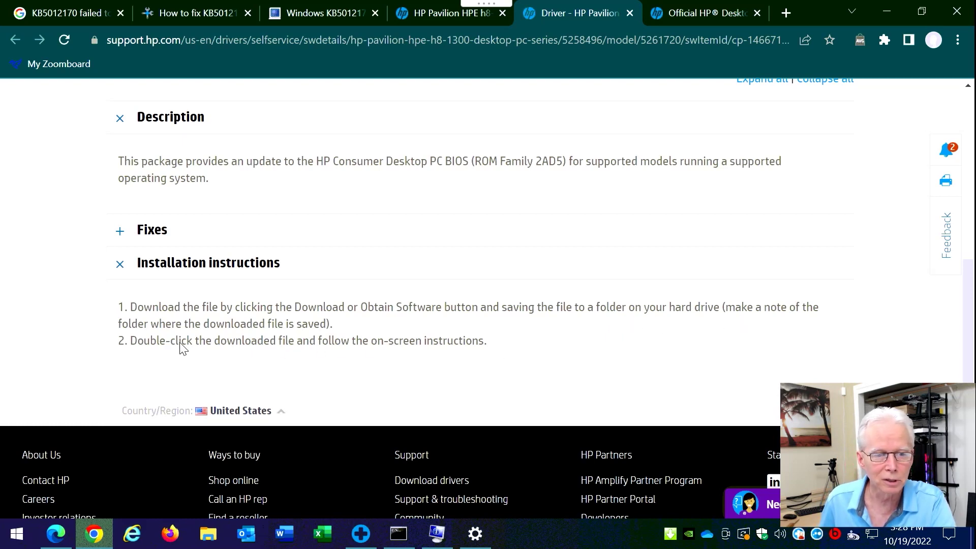
pyautogui.moveTo(165, 344); pyautogui.dragTo(465, 334)
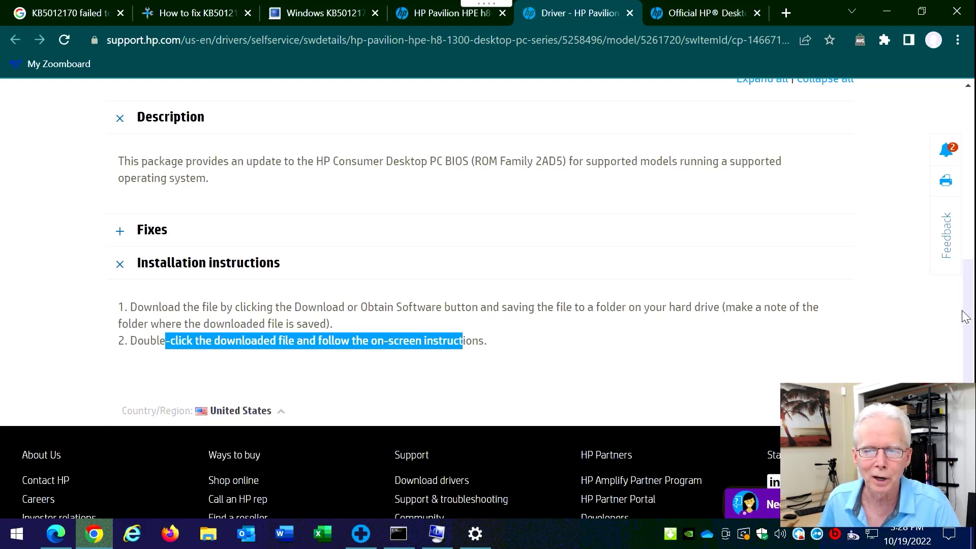
# - Download the 8.21 Rev.A BIOS update file sp70266.exe from its details page
pyautogui.moveTo(971, 315); pyautogui.dragTo(974, 195)
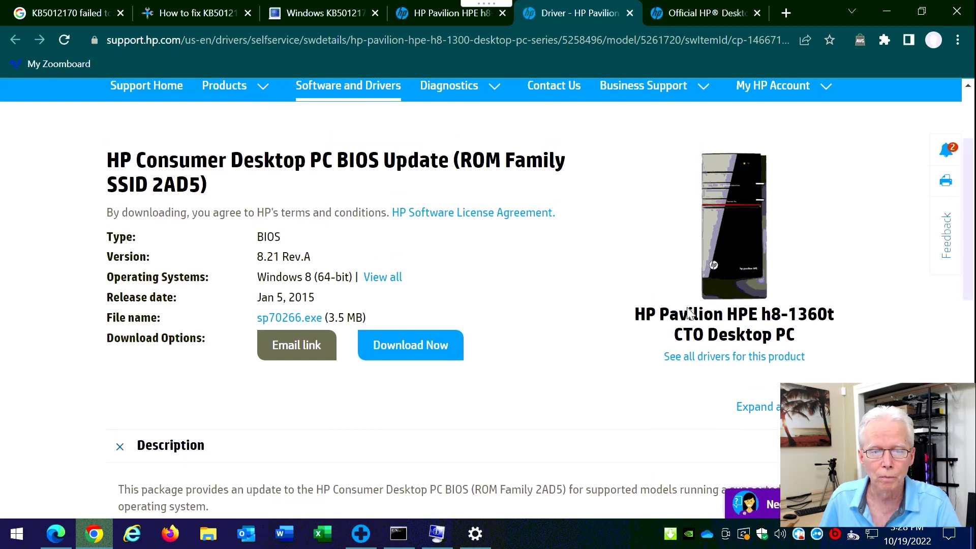
pyautogui.click(410, 354)
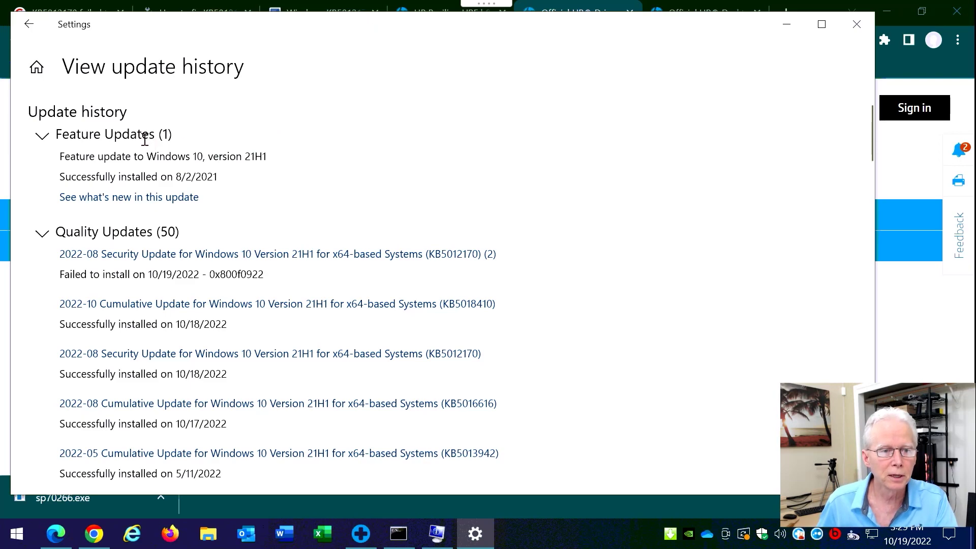
# - In Settings, return from the update history to Windows Update and open the optional updates
pyautogui.click(29, 23)
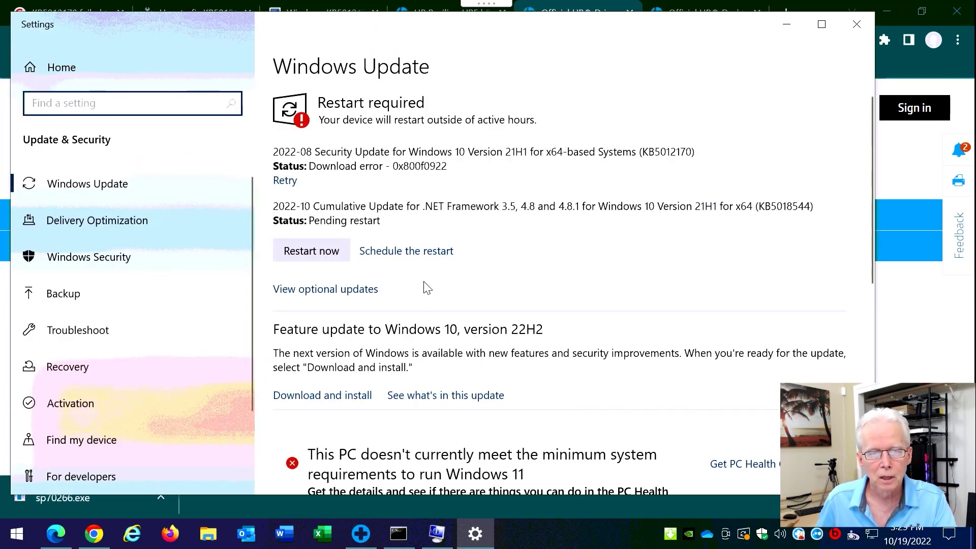
pyautogui.click(344, 291)
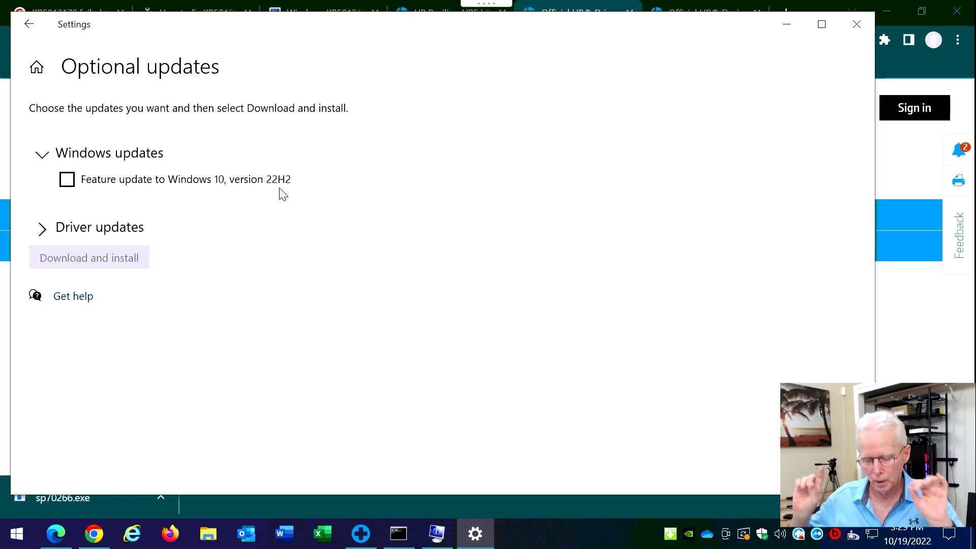
# - Switch to the KB5012170 article in Edge and highlight 21H2 in the Windows 10 entries of its supported versions list
pyautogui.hotkey('alt', 'Tab')
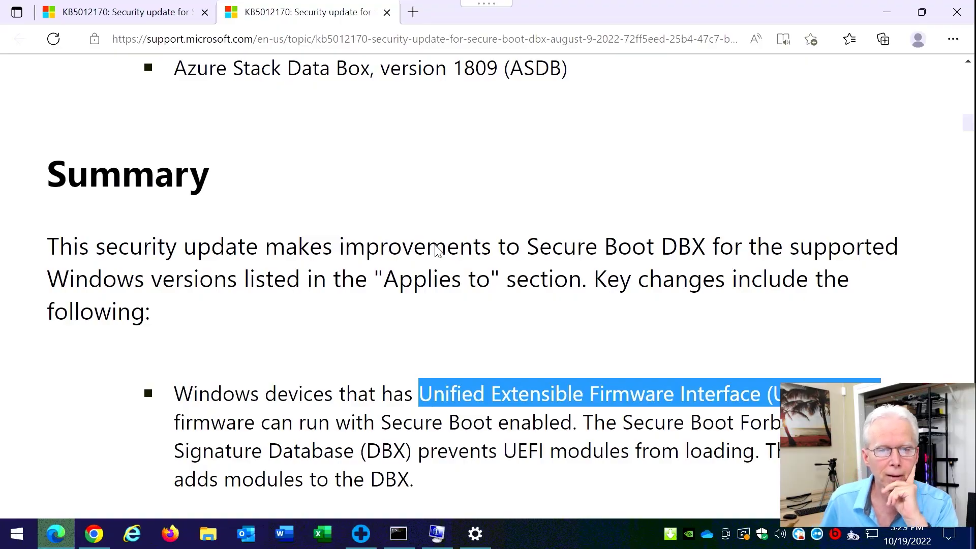
pyautogui.scroll(1, 449, 361)
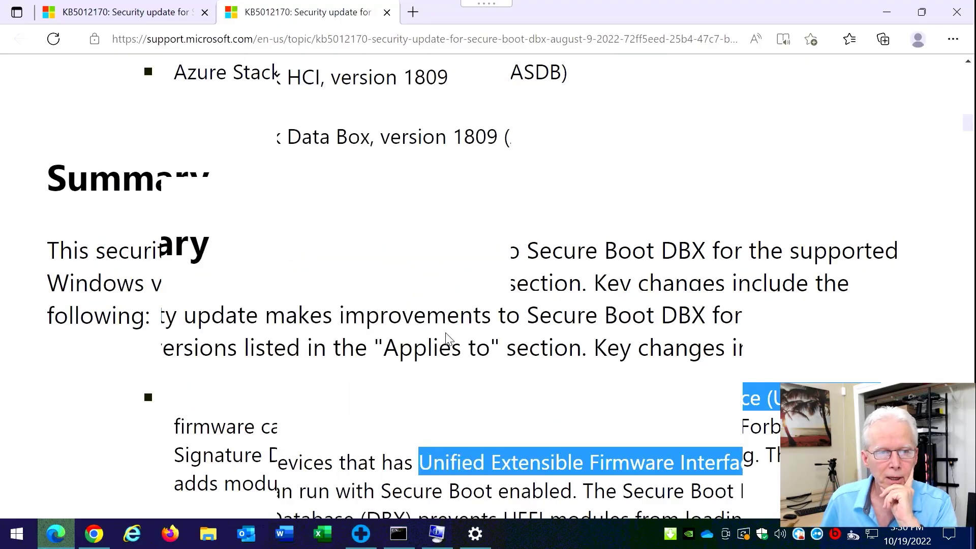
pyautogui.scroll(2, 447, 338)
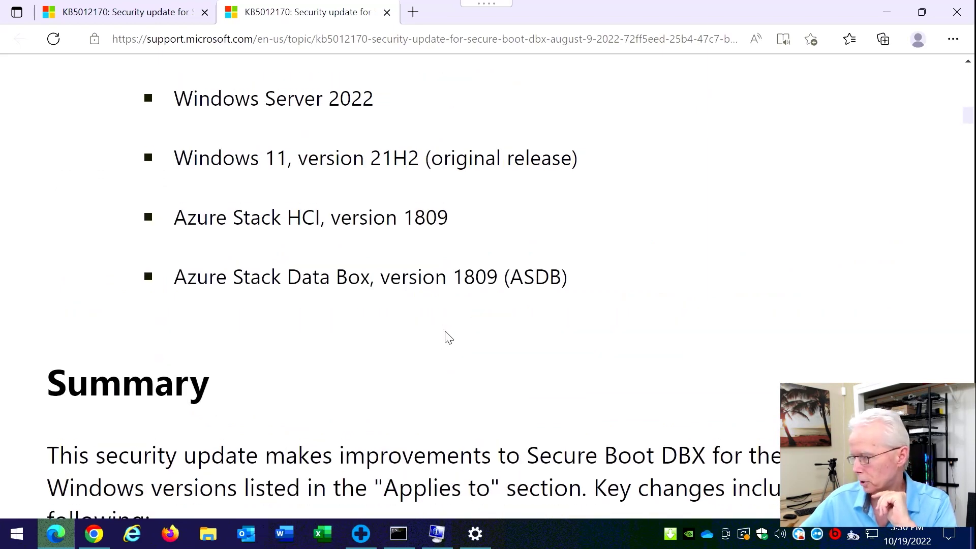
pyautogui.scroll(2, 448, 335)
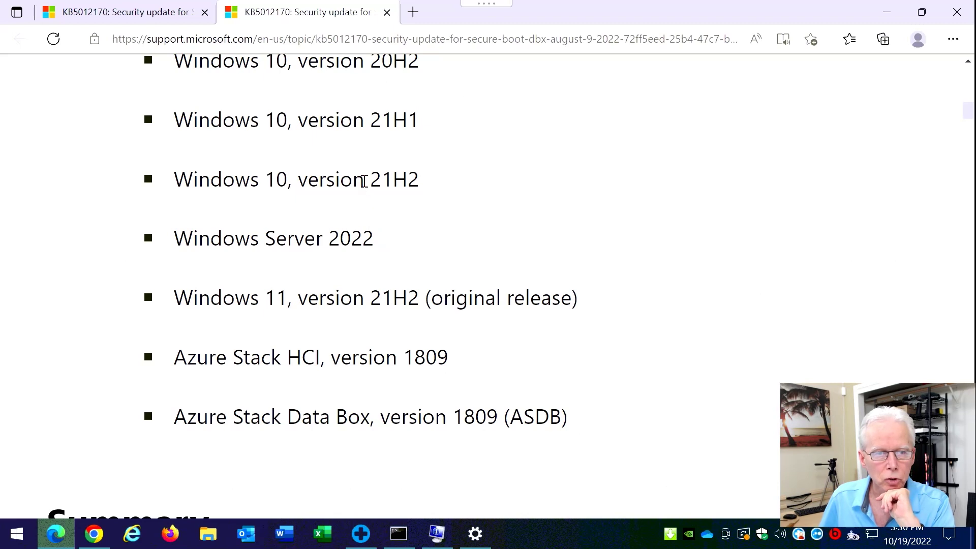
pyautogui.moveTo(370, 181); pyautogui.dragTo(425, 183)
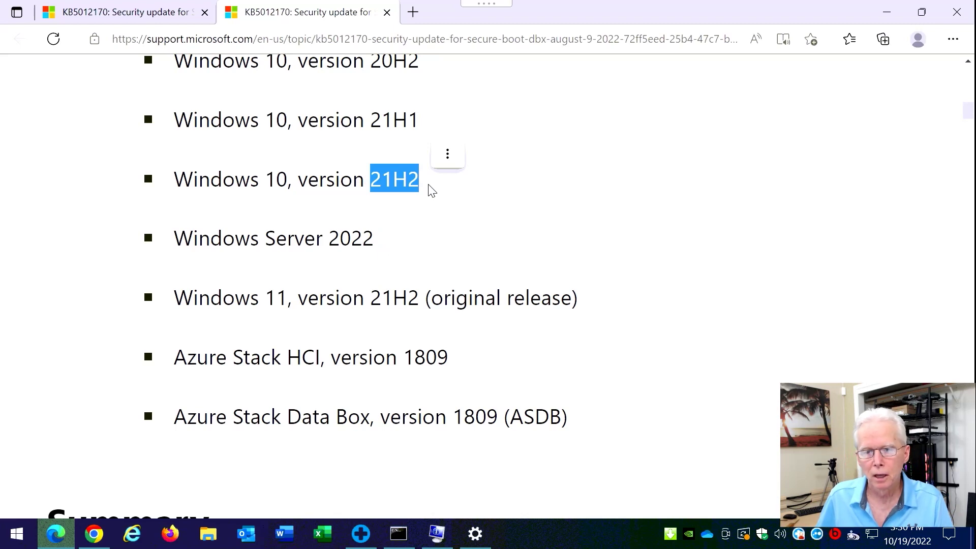
# - Switch between Settings and the KB5012170 article to compare the optional feature update's Windows 10 version with the highlighted entry
pyautogui.hotkey('alt', 'Tab')
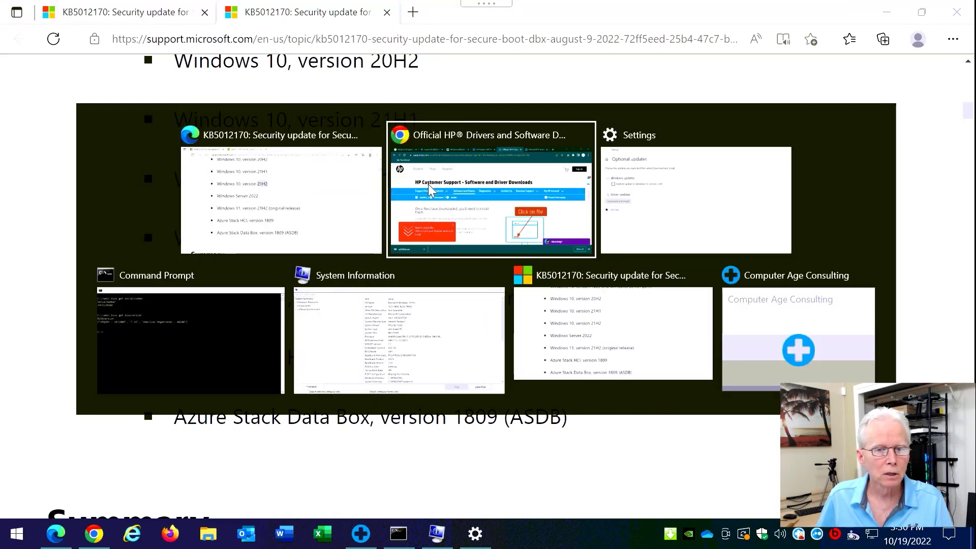
pyautogui.hotkey('alt', 'Tab')
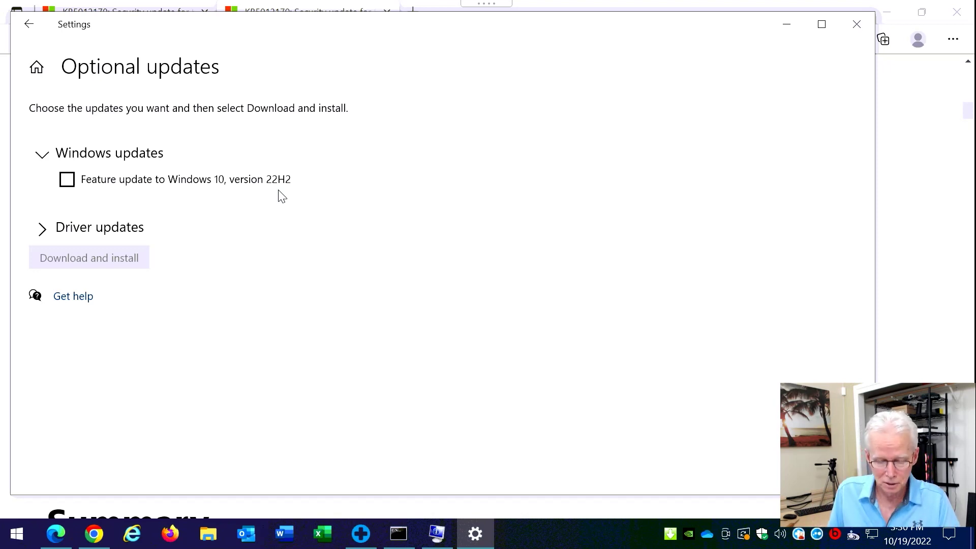
pyautogui.hotkey('alt', 'Tab')
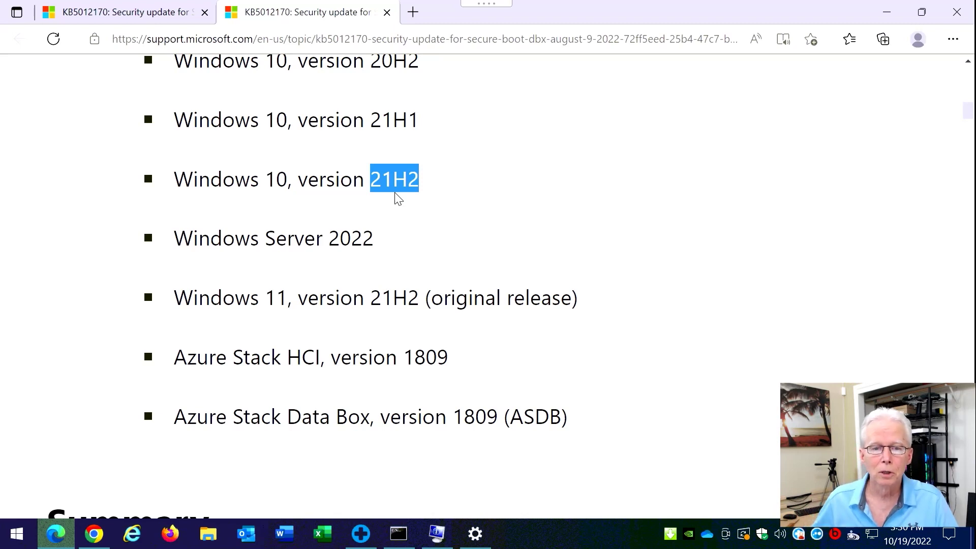
pyautogui.hotkey('alt', 'Tab')
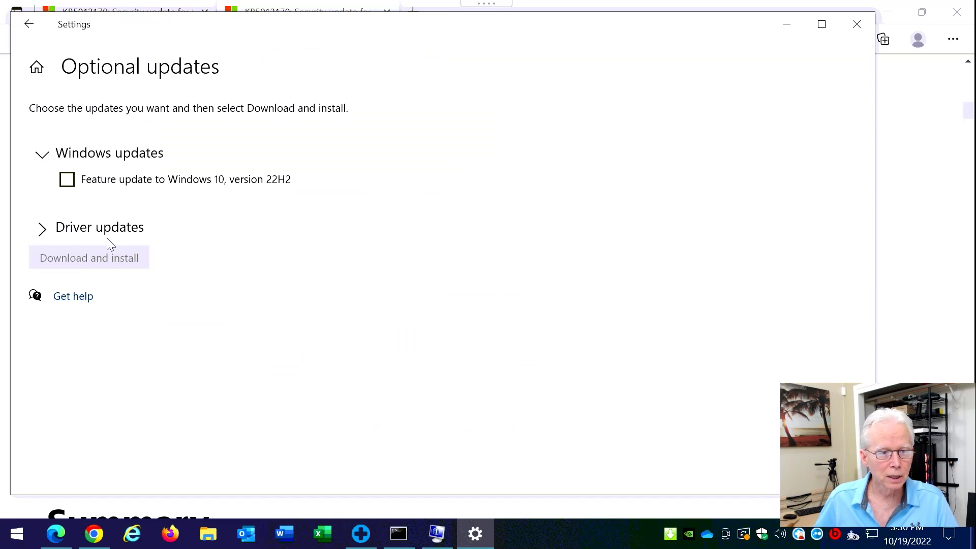
# - Expand the driver updates in the optional updates and review the whole list of offered drivers
pyautogui.click(44, 229)
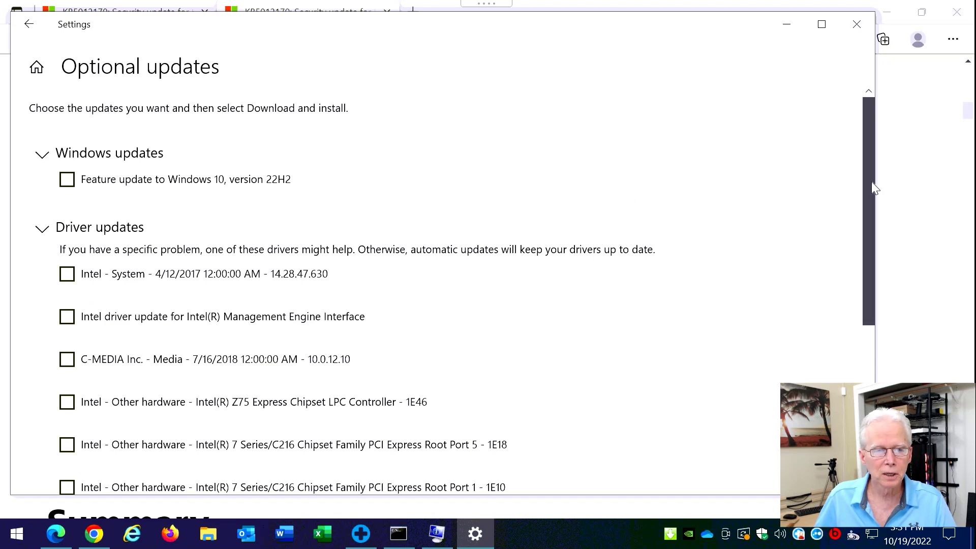
pyautogui.moveTo(871, 181); pyautogui.dragTo(900, 244)
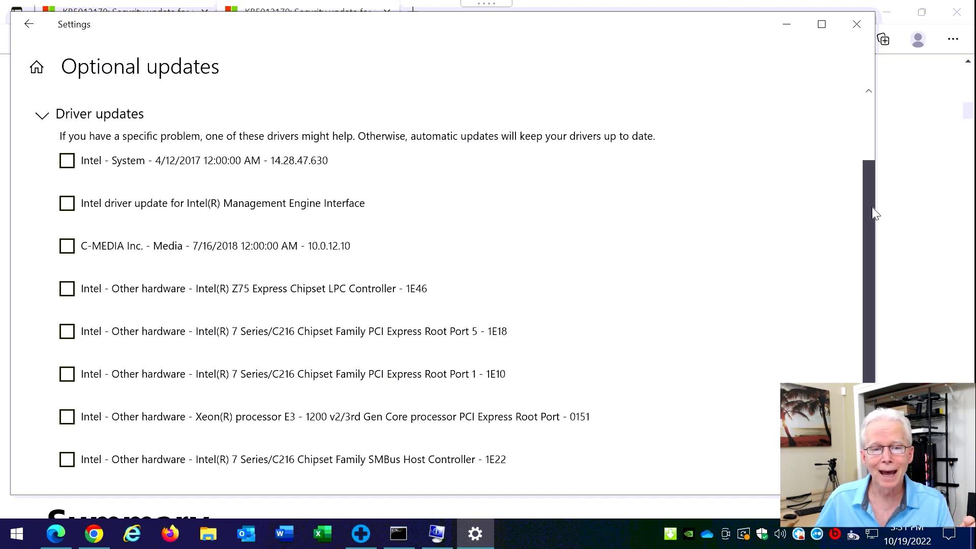
pyautogui.moveTo(872, 207); pyautogui.dragTo(884, 285)
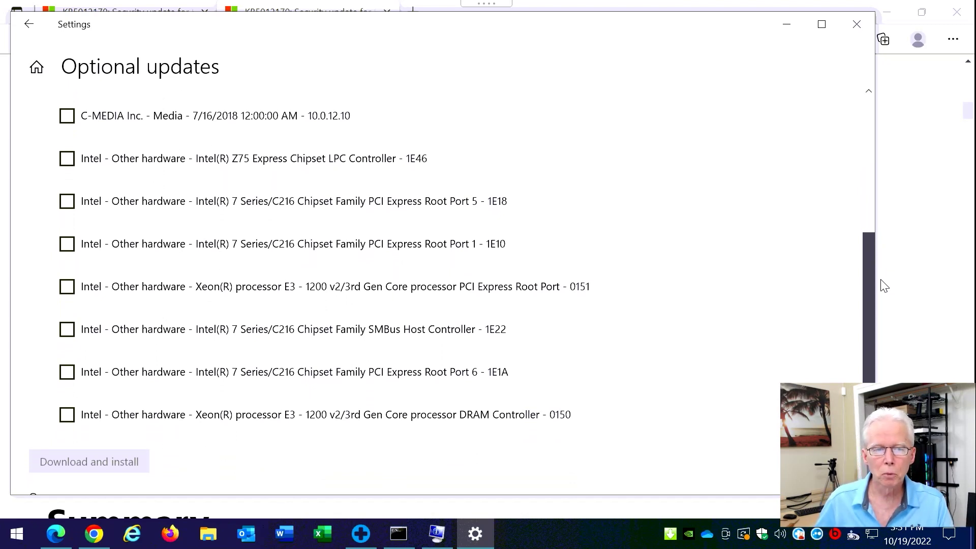
pyautogui.moveTo(885, 286); pyautogui.dragTo(786, 128)
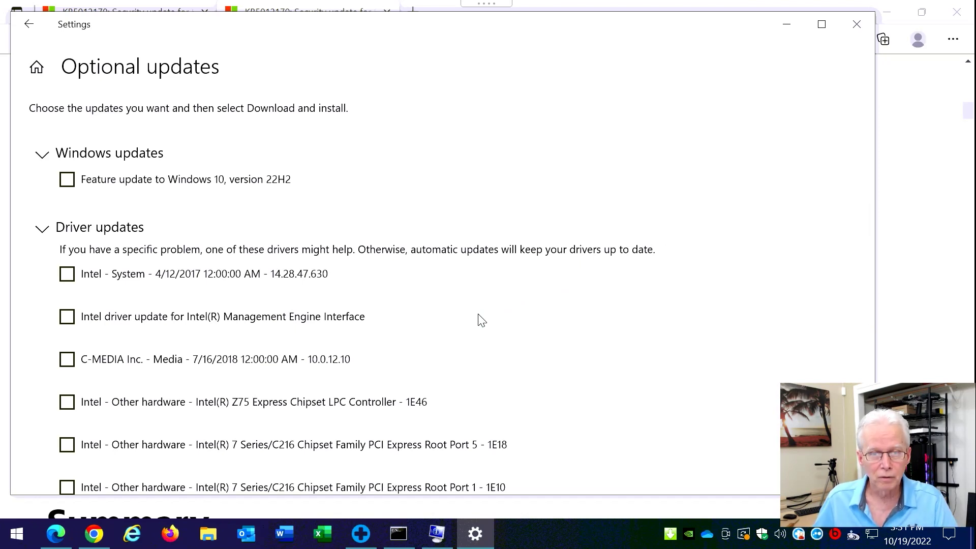
# - Switch back to the HP download page in Chrome, run the downloaded sp70266.exe and allow it to make changes to the device
pyautogui.hotkey('alt', 'Tab')
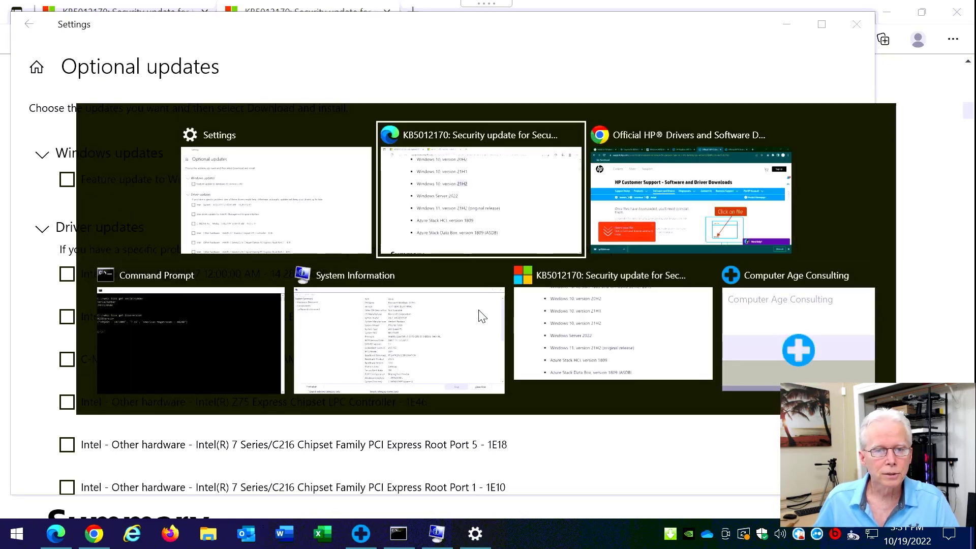
pyautogui.hotkey('alt', 'Tab')
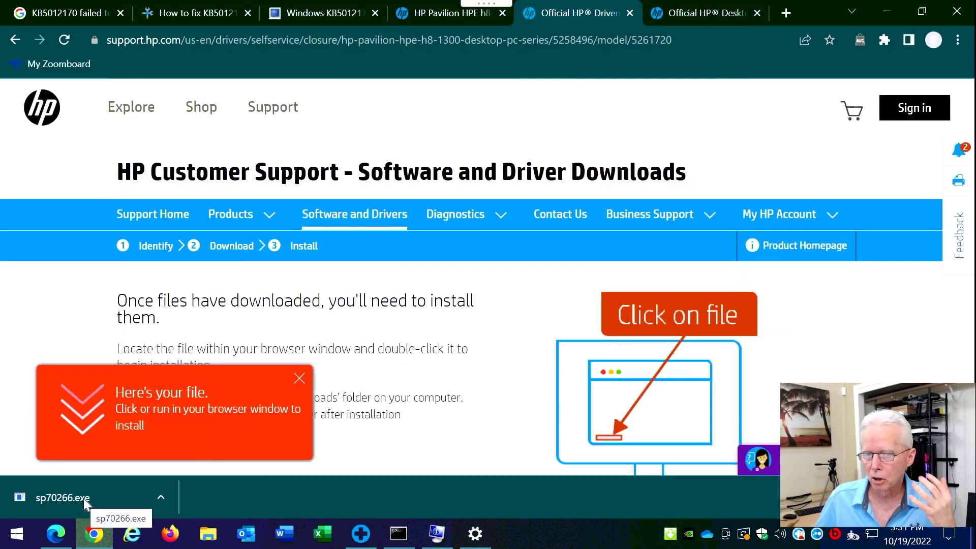
pyautogui.click(160, 498)
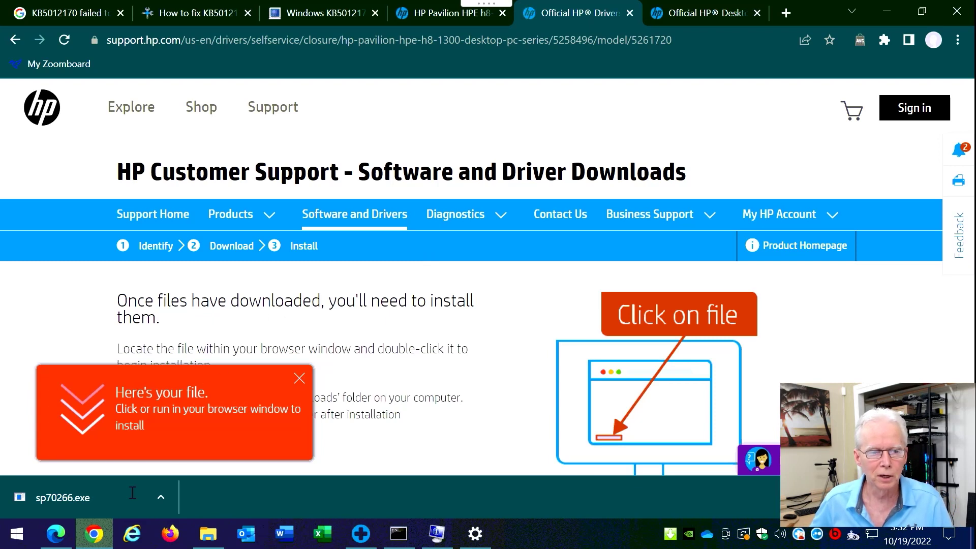
pyautogui.click(71, 497)
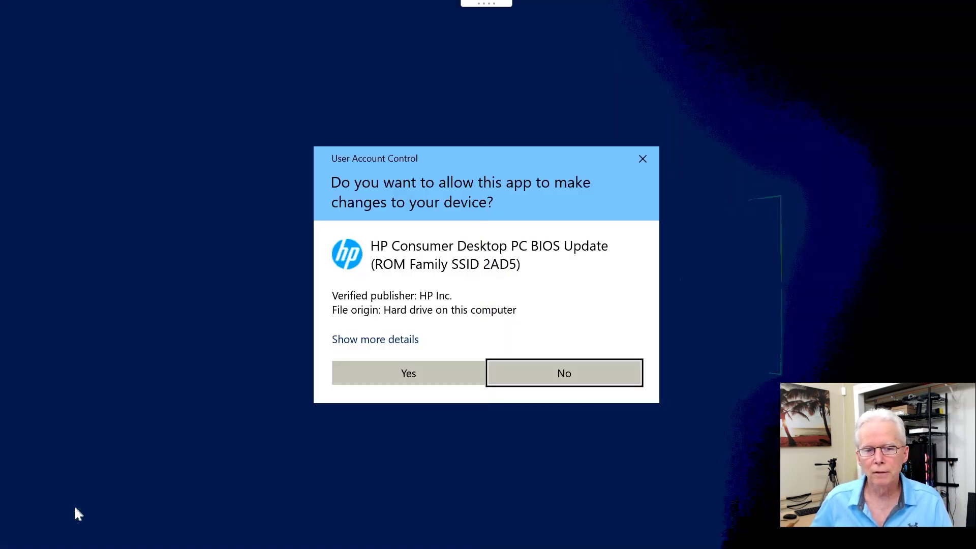
pyautogui.click(426, 374)
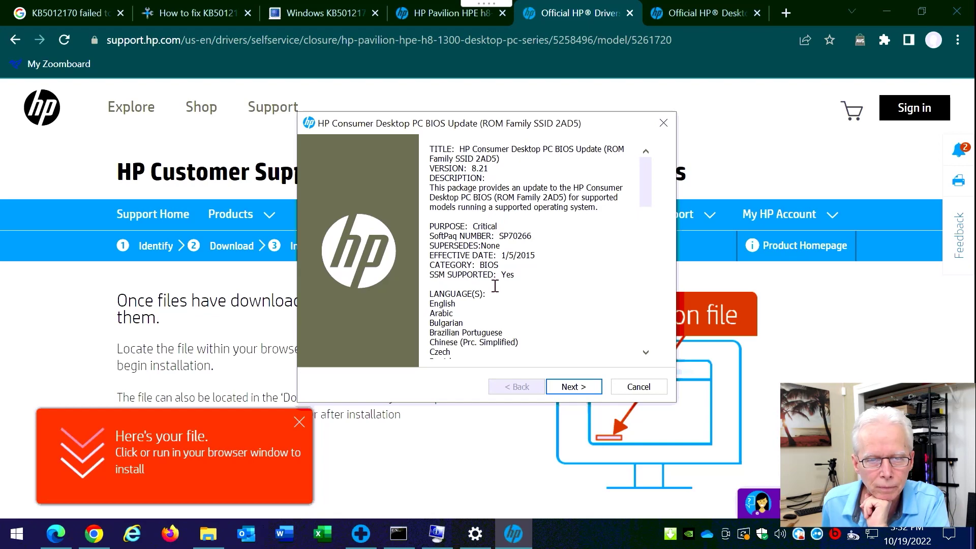
# - Read through the BIOS update installer's package details and check the BIOS entry on the HP Pavilion HPE h8 drivers page
pyautogui.hotkey('ctrl', 'a')
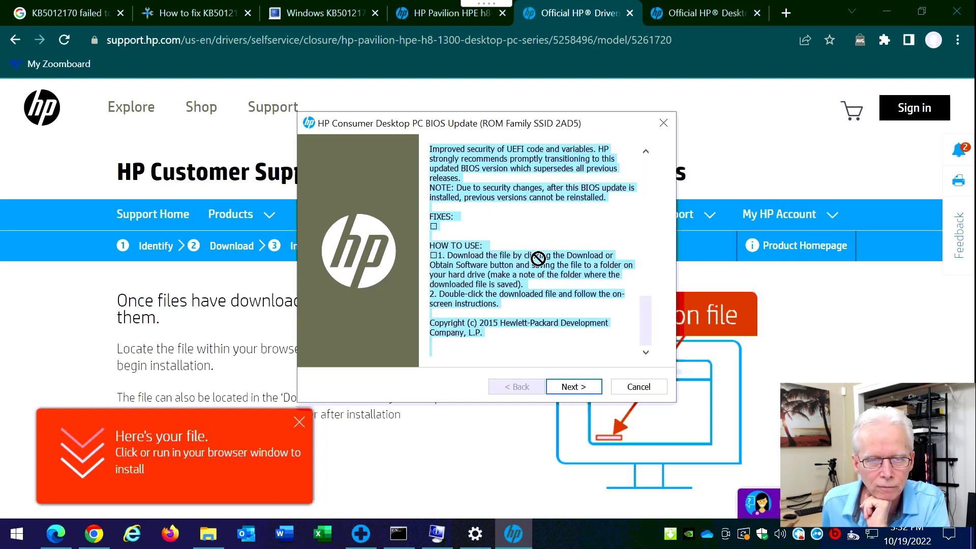
pyautogui.scroll(15, 524, 234)
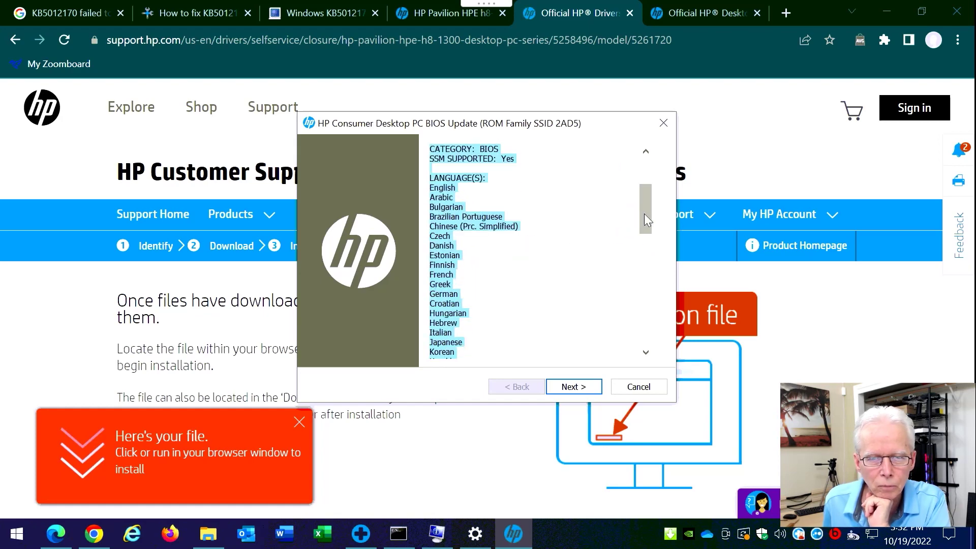
pyautogui.moveTo(645, 213); pyautogui.dragTo(643, 171)
pyautogui.click(549, 254)
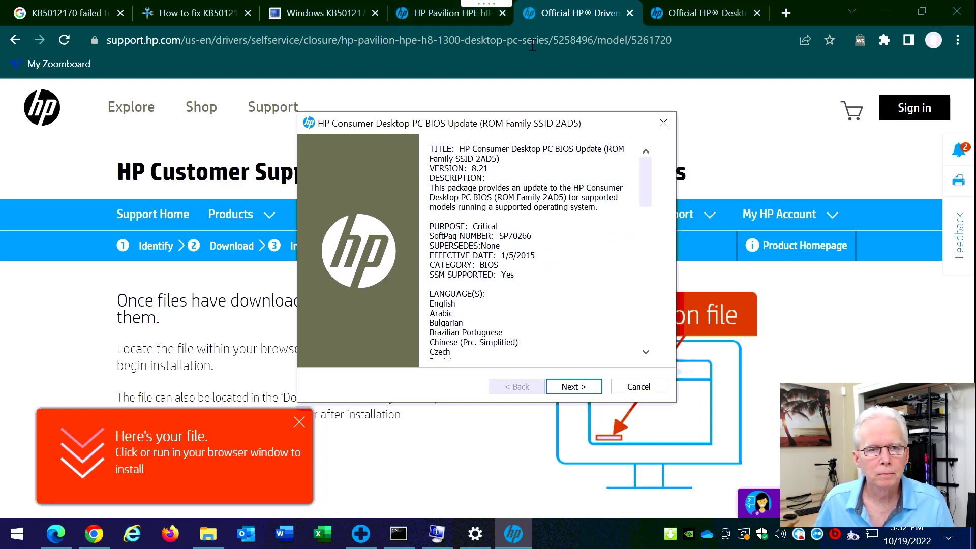
pyautogui.click(461, 15)
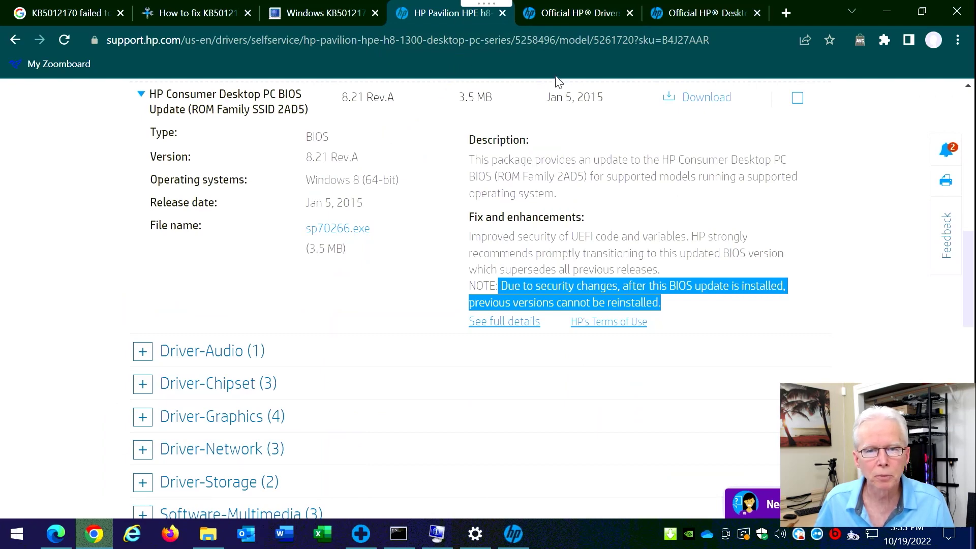
pyautogui.hotkey('alt', 'Tab')
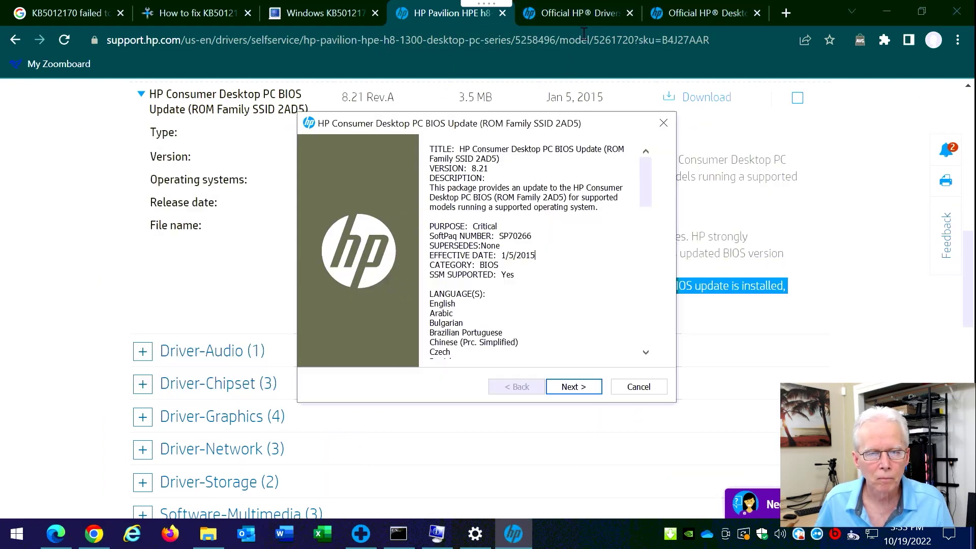
# - Accept the BIOS installer's license agreement and extract its files to the default folder c:\SWSetup\[sp70266]
pyautogui.click(570, 387)
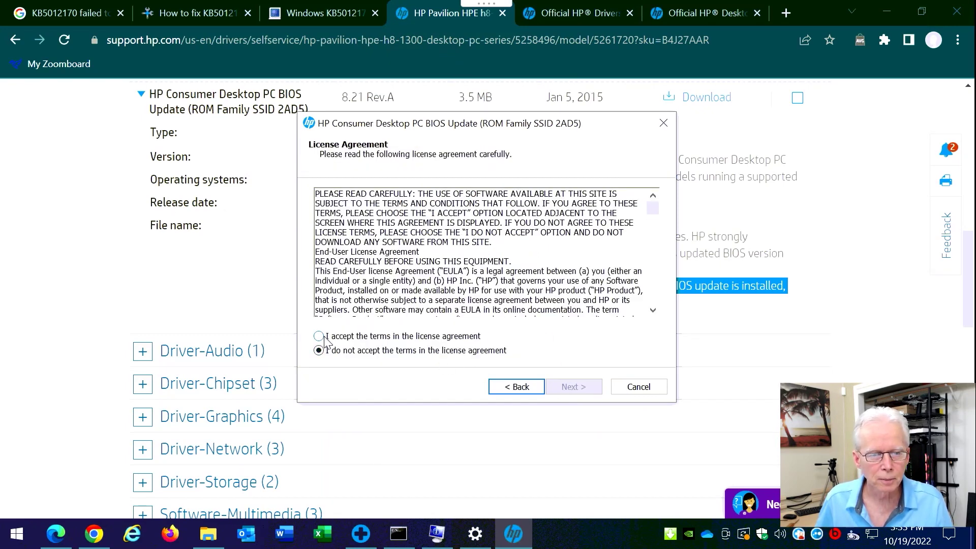
pyautogui.click(325, 338)
pyautogui.click(563, 387)
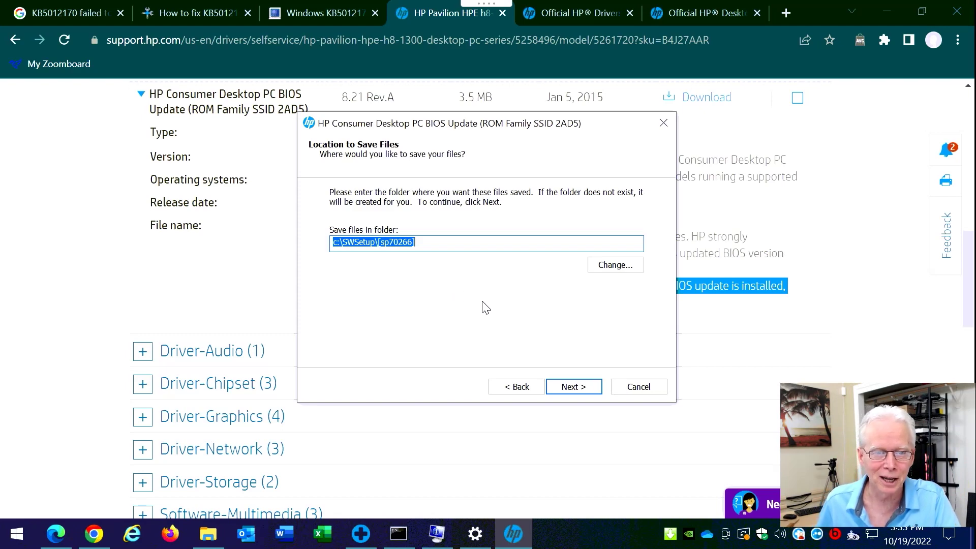
pyautogui.click(570, 389)
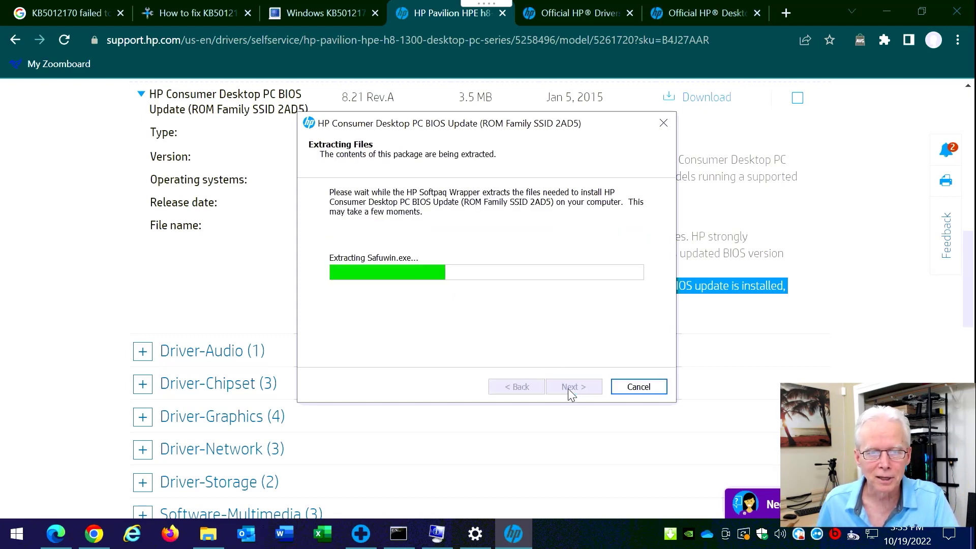
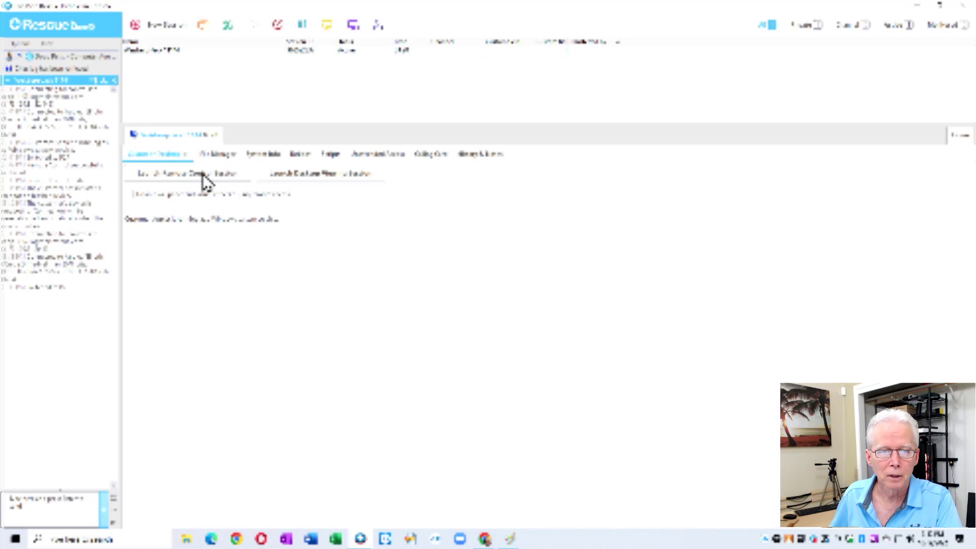
# - Relaunch the remote control session in full screen and open the remote computer's Windows Update settings
pyautogui.click(203, 174)
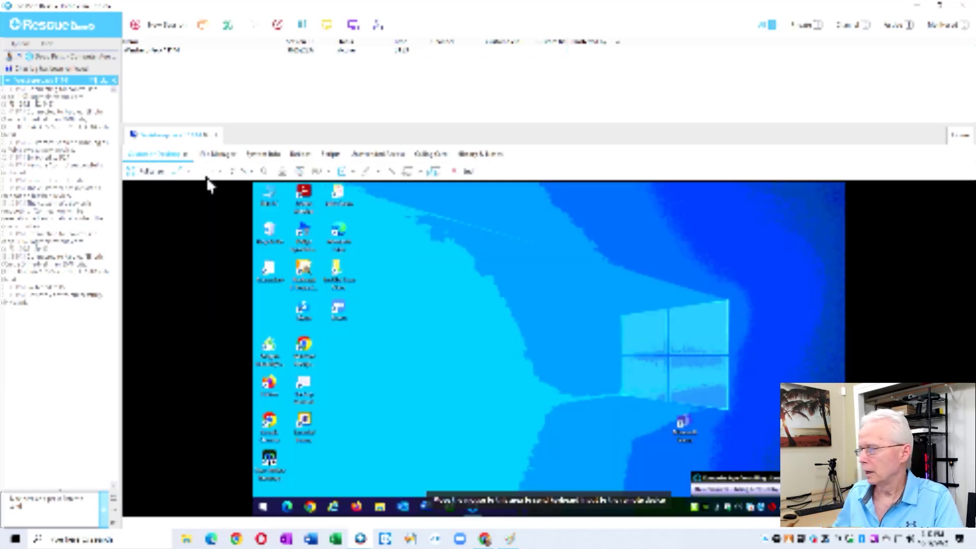
pyautogui.click(157, 173)
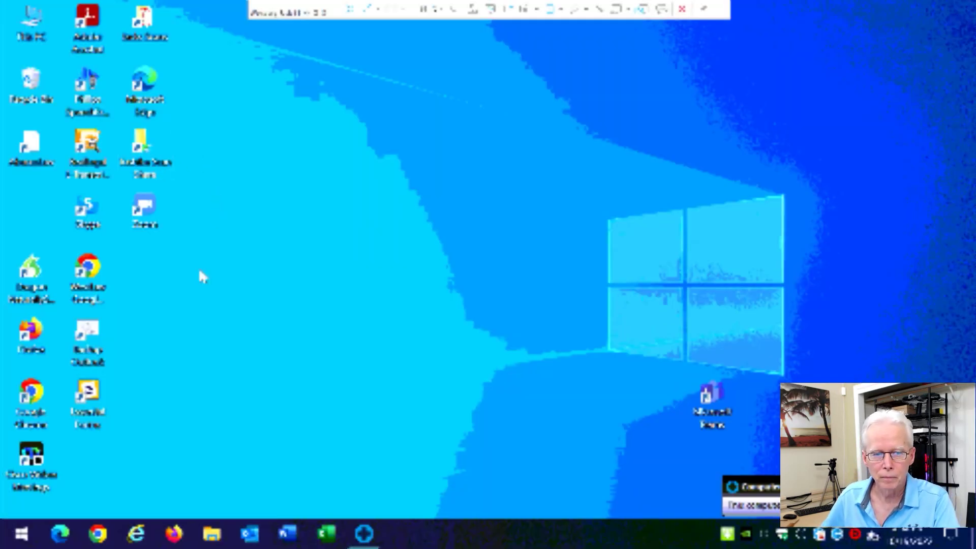
pyautogui.click(20, 539)
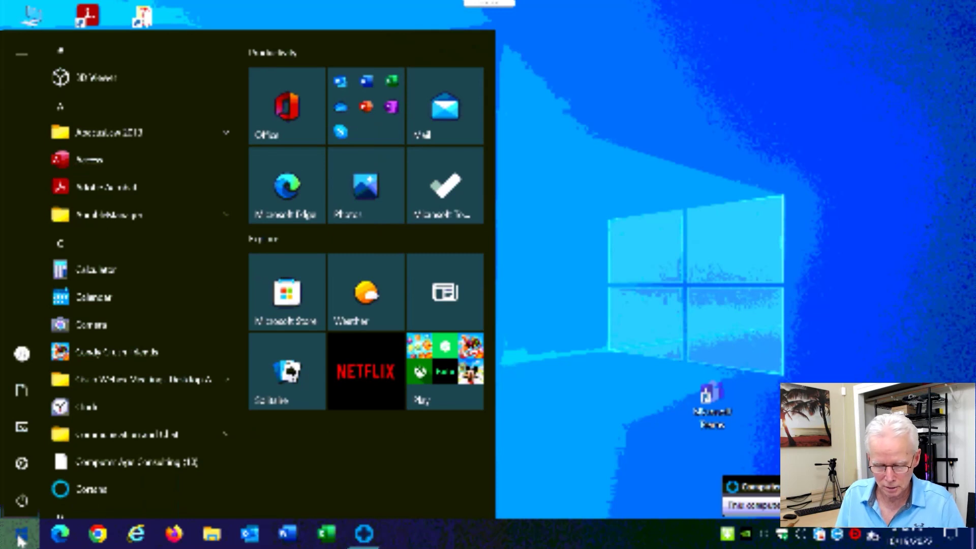
pyautogui.write('update set')
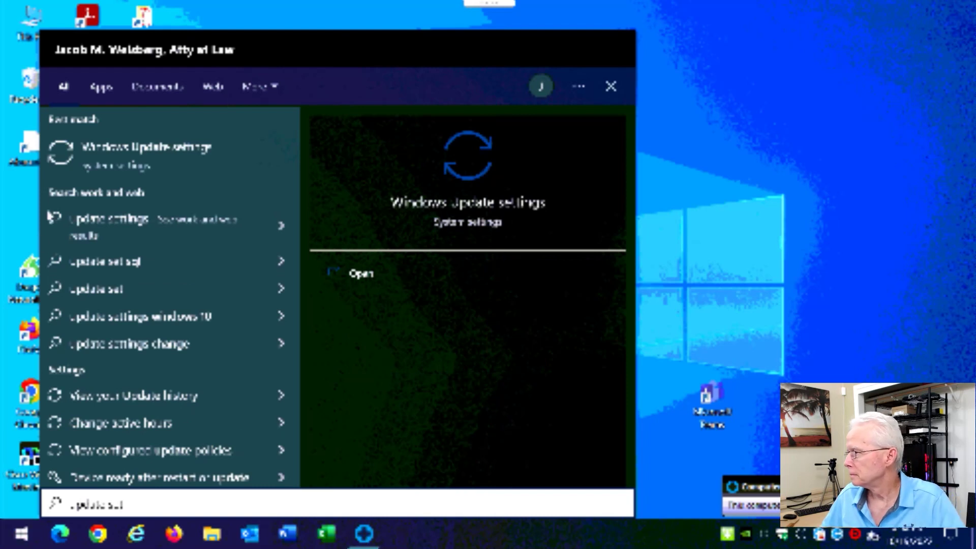
pyautogui.click(114, 151)
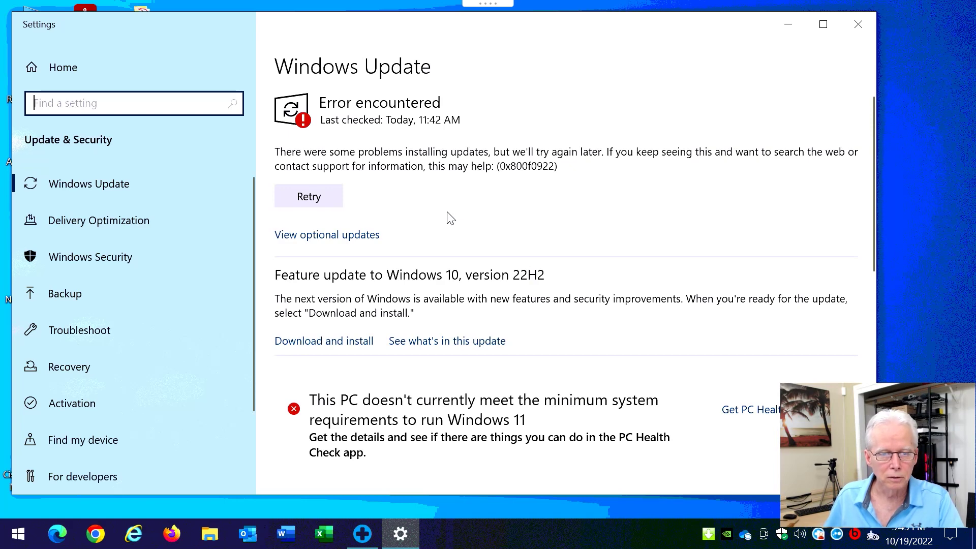
# - Look over the Windows Update page and open the update history to check the KB5012170 entries
pyautogui.scroll(-10, 447, 213)
pyautogui.scroll(5, 450, 202)
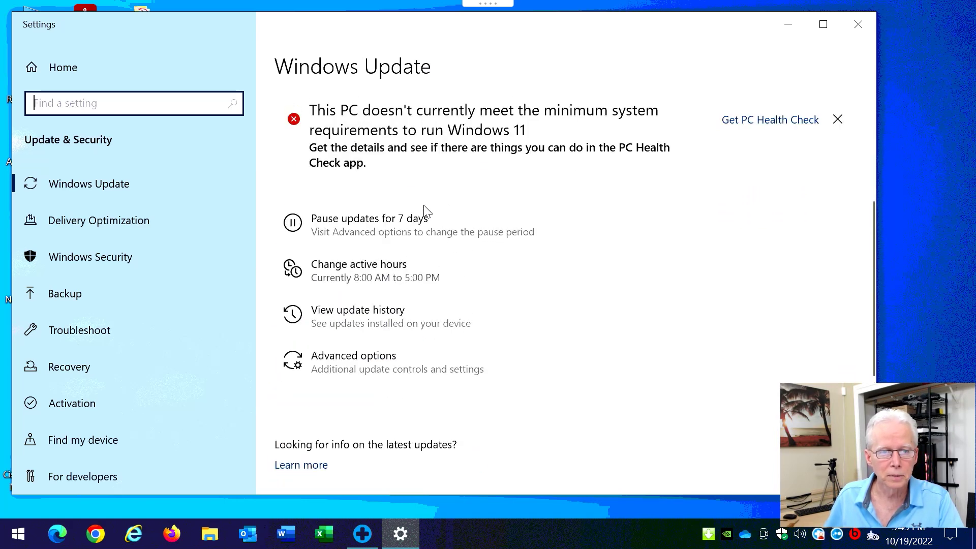
pyautogui.click(361, 316)
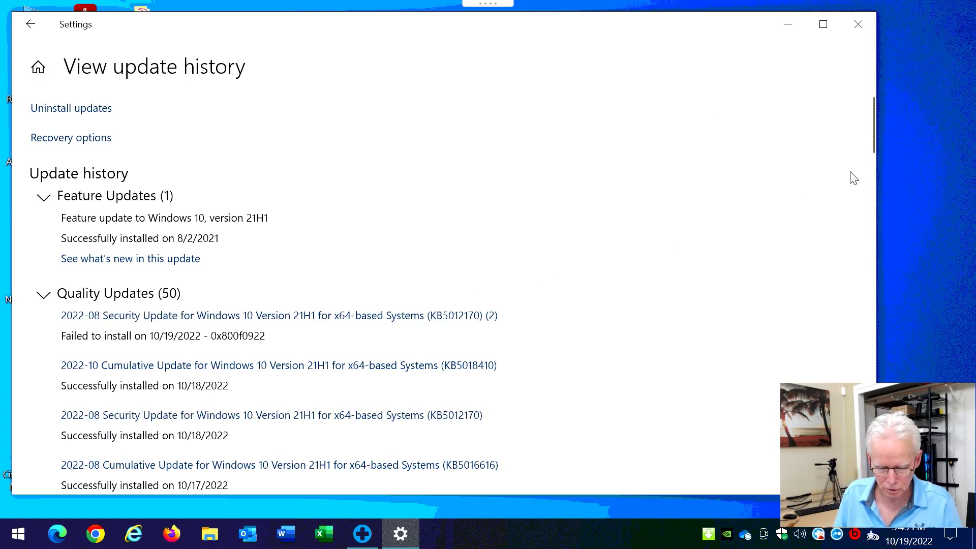
# - Run msinfo32 to check the installed BIOS version in System Information, and close it
pyautogui.press('super+r')
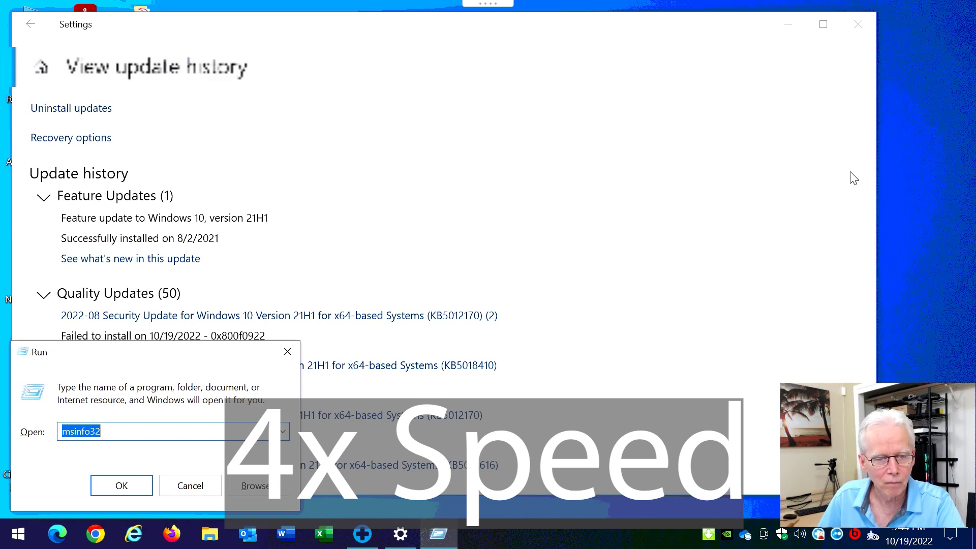
pyautogui.click(124, 486)
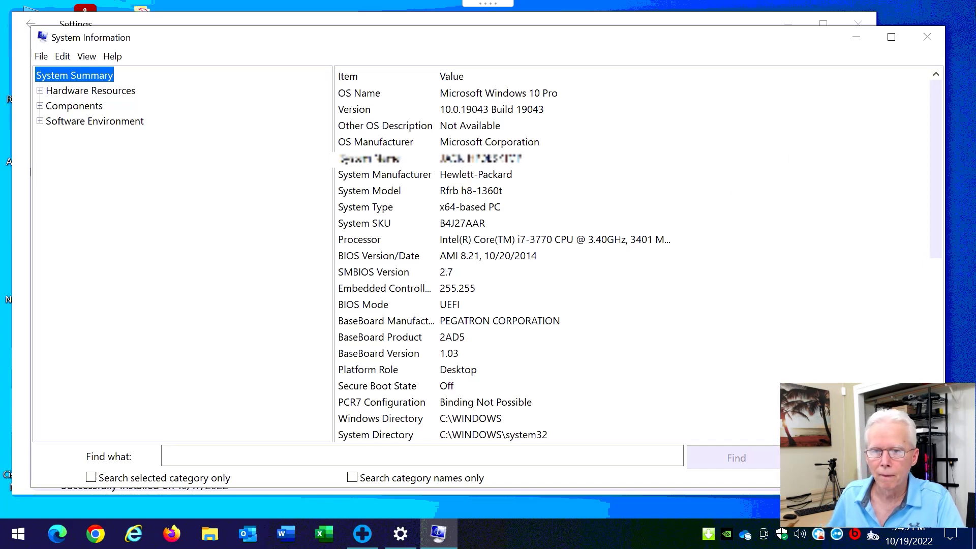
pyautogui.click(928, 38)
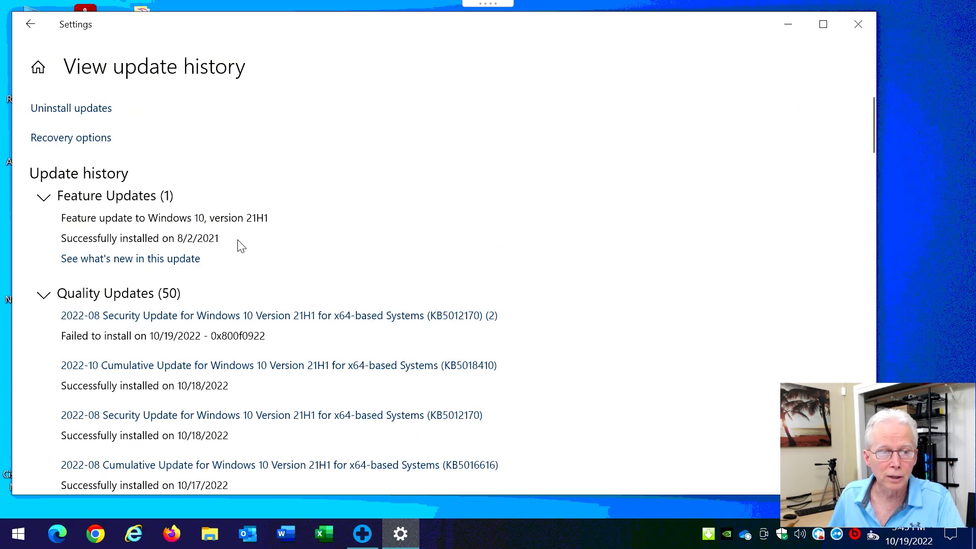
# - Return to the Windows Update page and retry the failed update installation
pyautogui.click(26, 25)
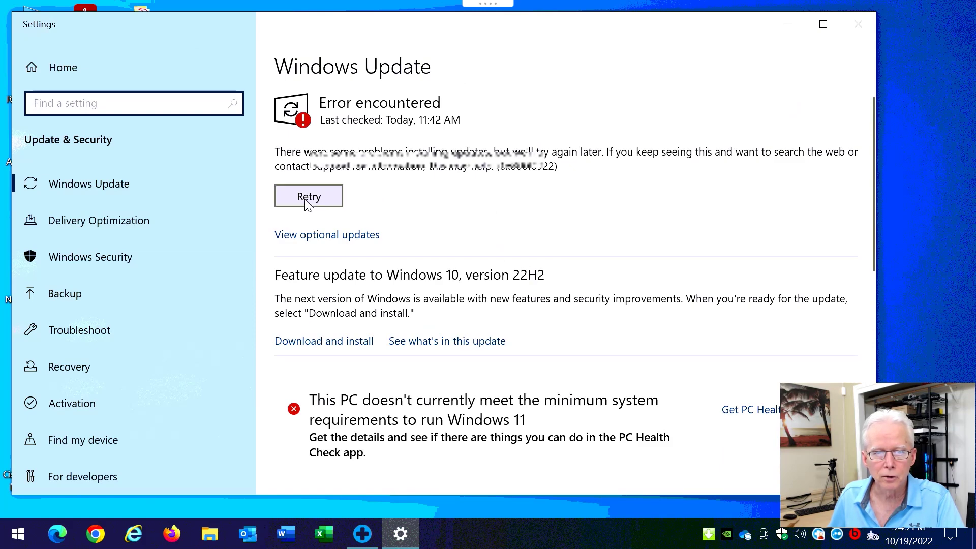
pyautogui.click(307, 203)
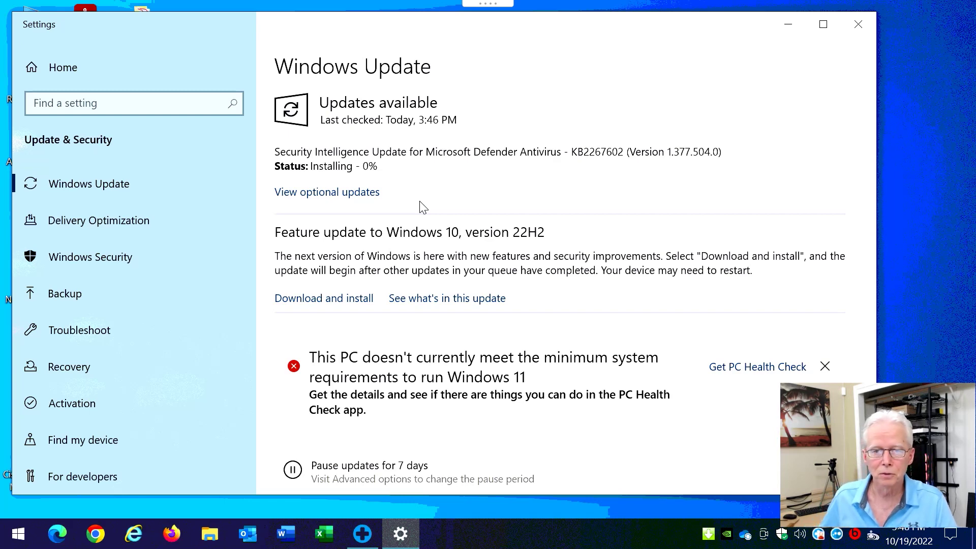
# - Check KB5012170's installation result in the update history and return to the Windows Update page
pyautogui.scroll(-7, 435, 216)
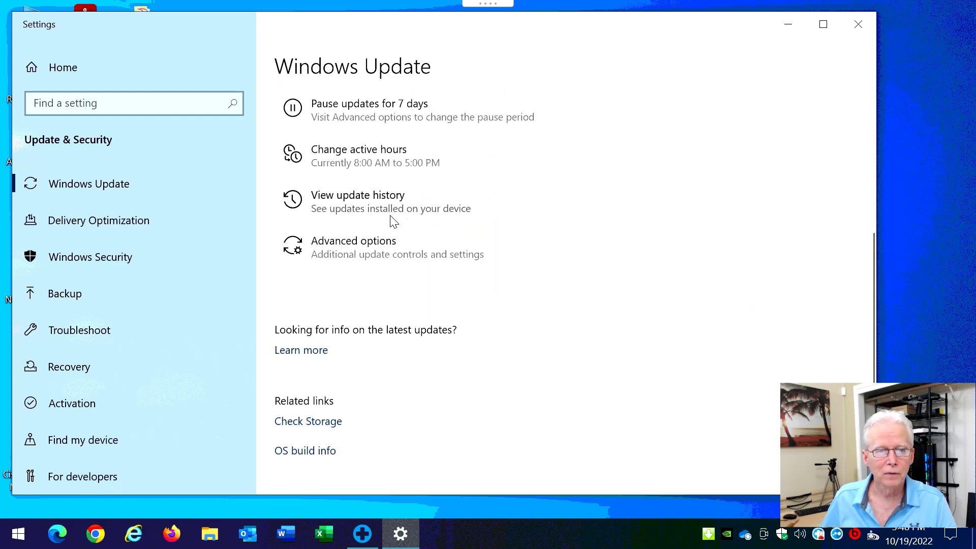
pyautogui.click(361, 203)
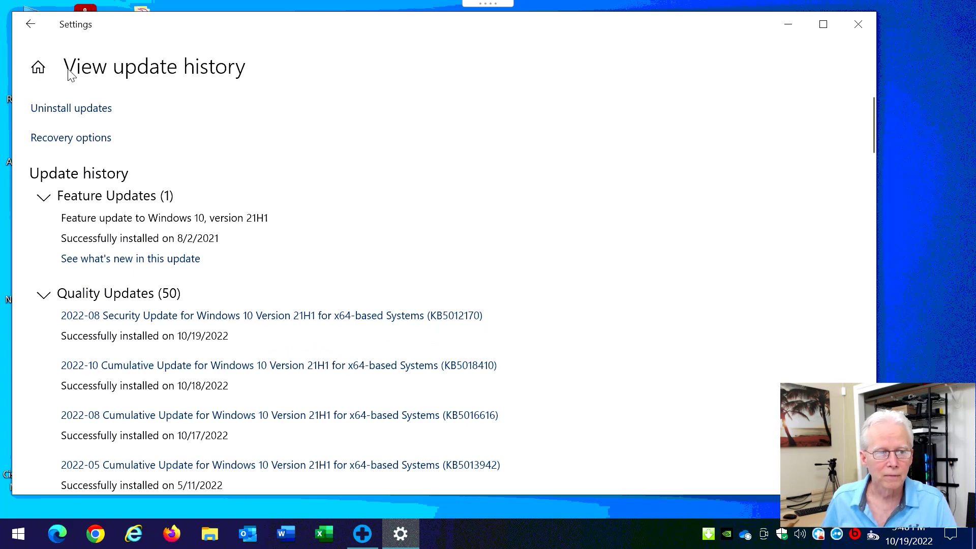
pyautogui.click(42, 32)
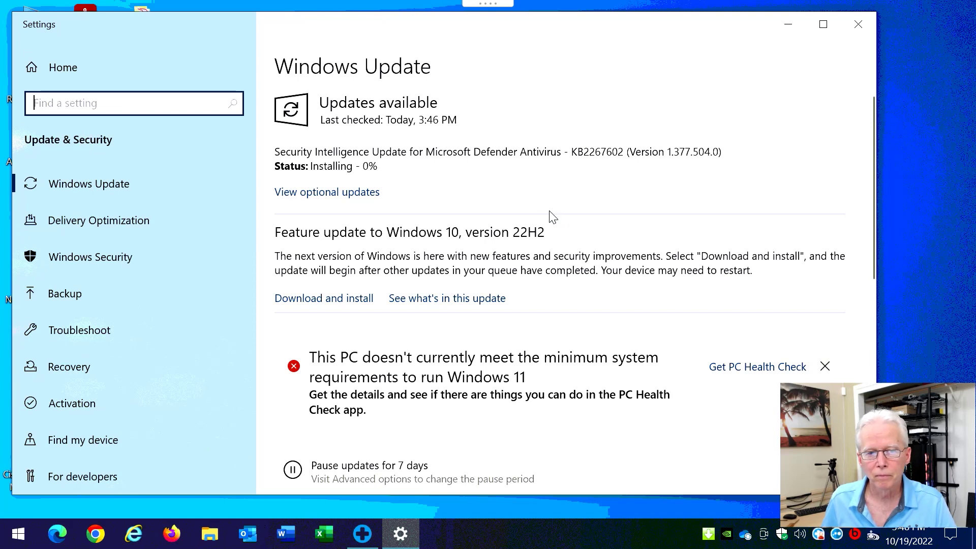
# - Open the optional updates and expand the list of driver updates
pyautogui.click(373, 194)
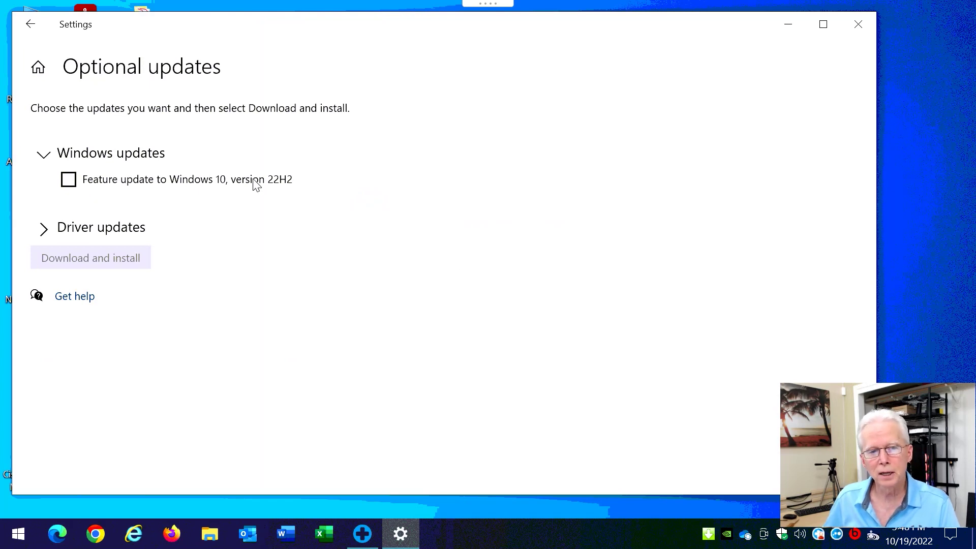
pyautogui.click(44, 229)
pyautogui.scroll(-3, 102, 257)
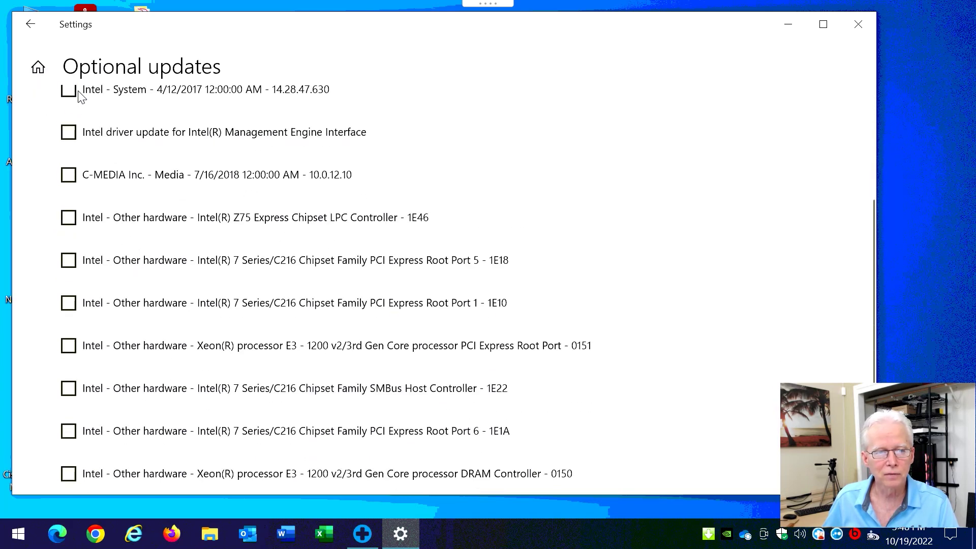
# - Select the ten driver updates from Intel - System 14.28.47.630 through DRAM Controller - 0150, and download and install them
pyautogui.click(72, 91)
pyautogui.click(67, 133)
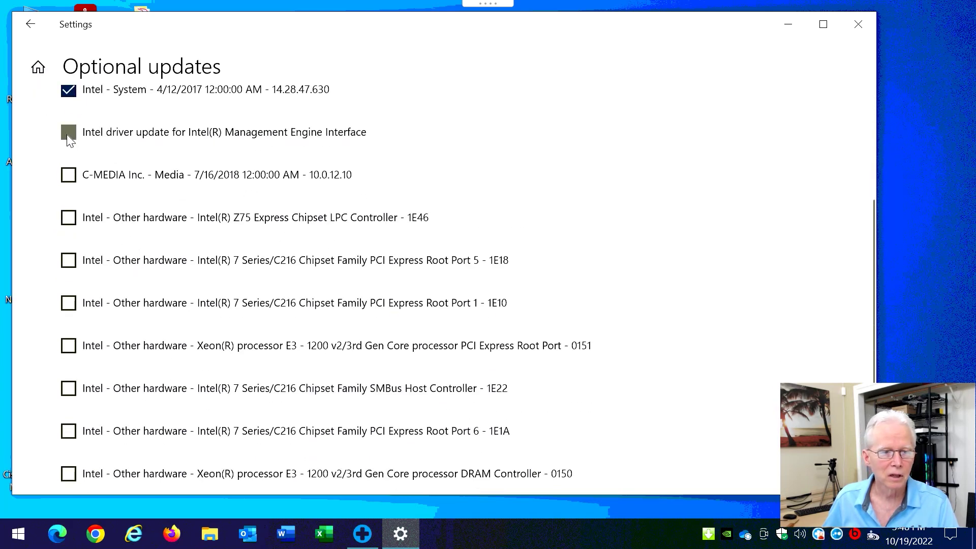
pyautogui.click(71, 178)
pyautogui.click(69, 219)
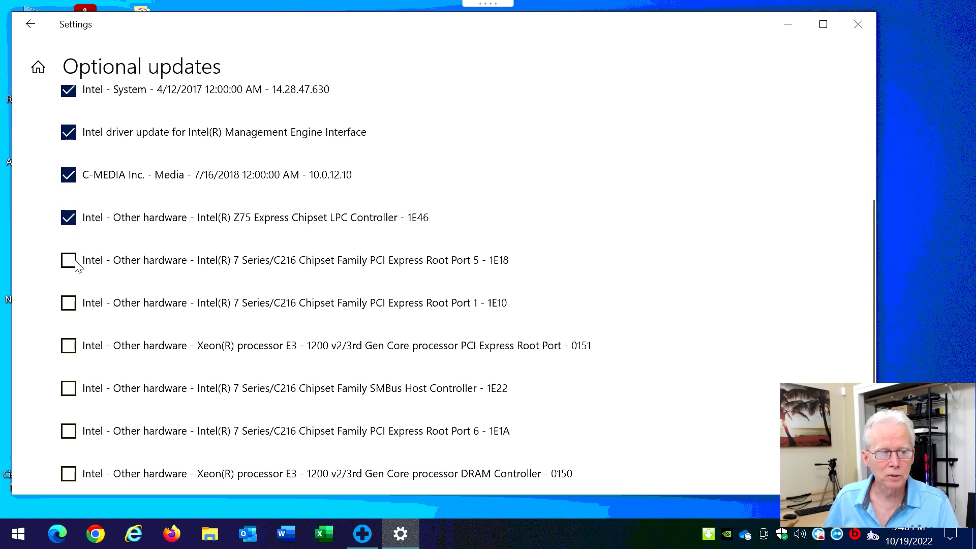
pyautogui.click(69, 262)
pyautogui.click(68, 304)
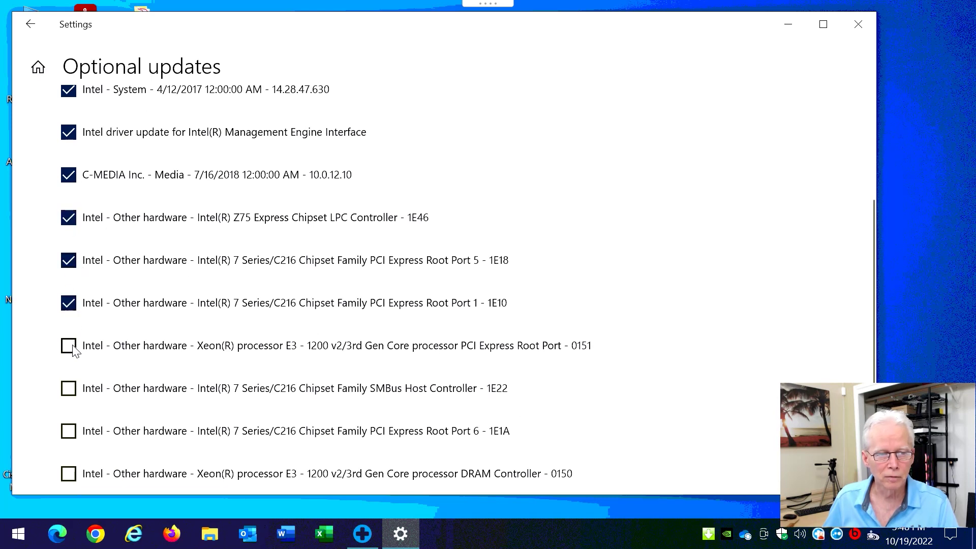
pyautogui.click(69, 347)
pyautogui.click(69, 391)
pyautogui.click(69, 435)
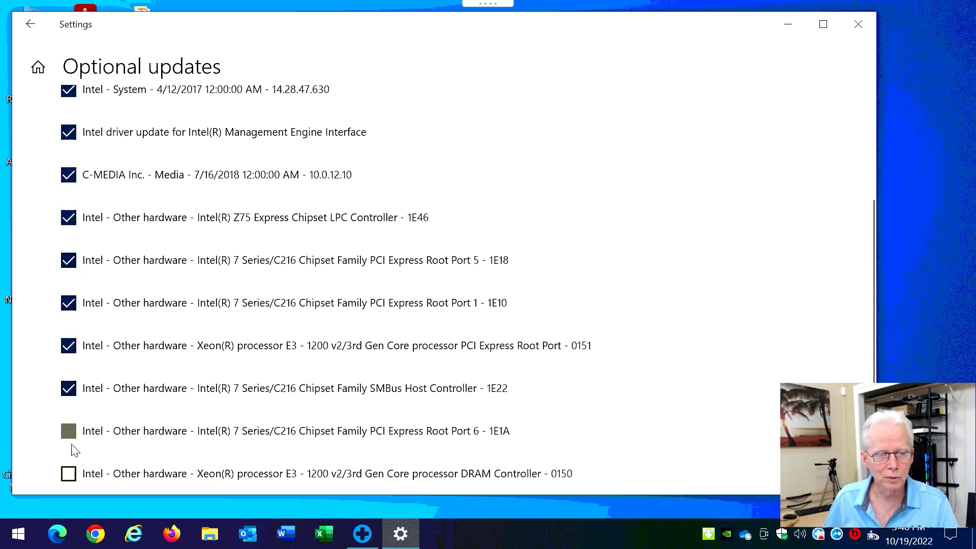
pyautogui.click(72, 480)
pyautogui.scroll(-2, 127, 460)
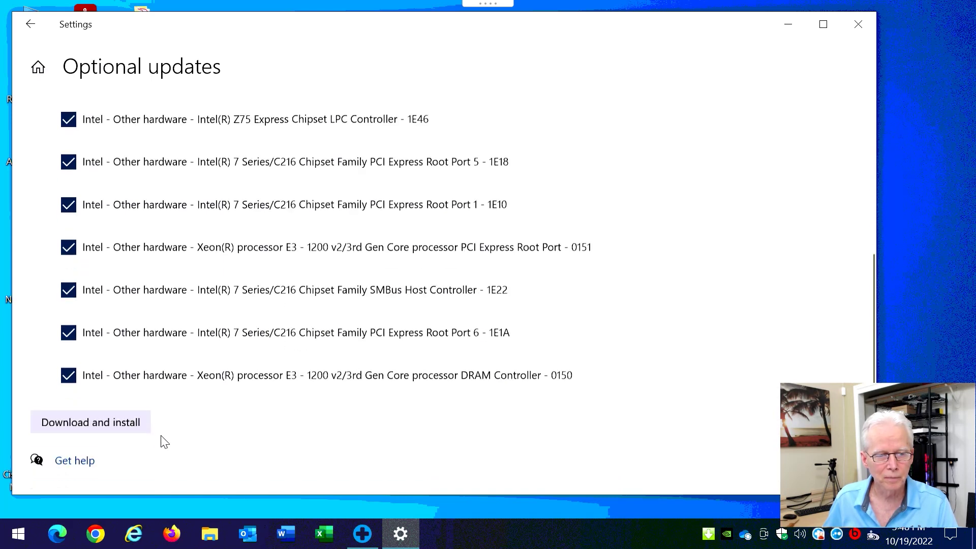
pyautogui.click(116, 425)
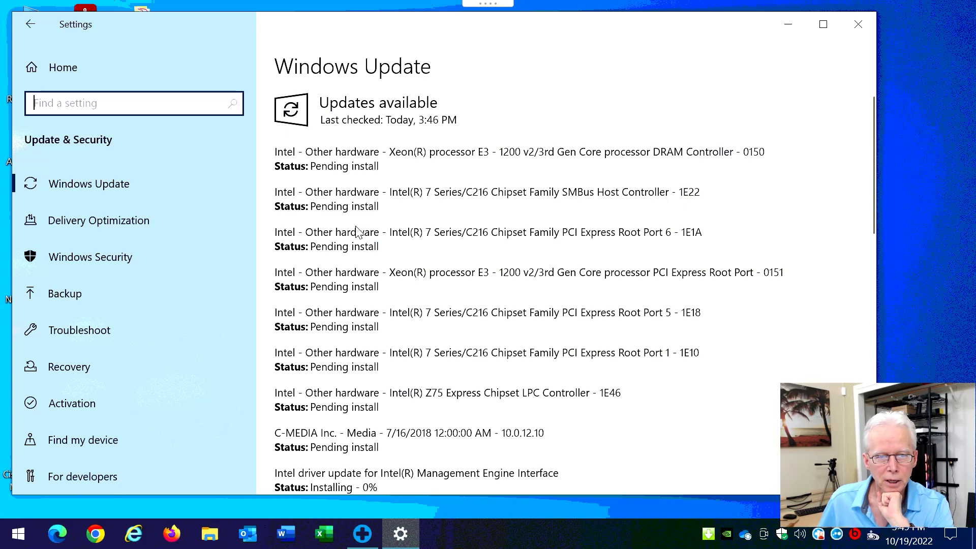
# - Check the driver installation statuses in Windows Update and relaunch the remote control session from the Rescue console
pyautogui.scroll(-4, 380, 404)
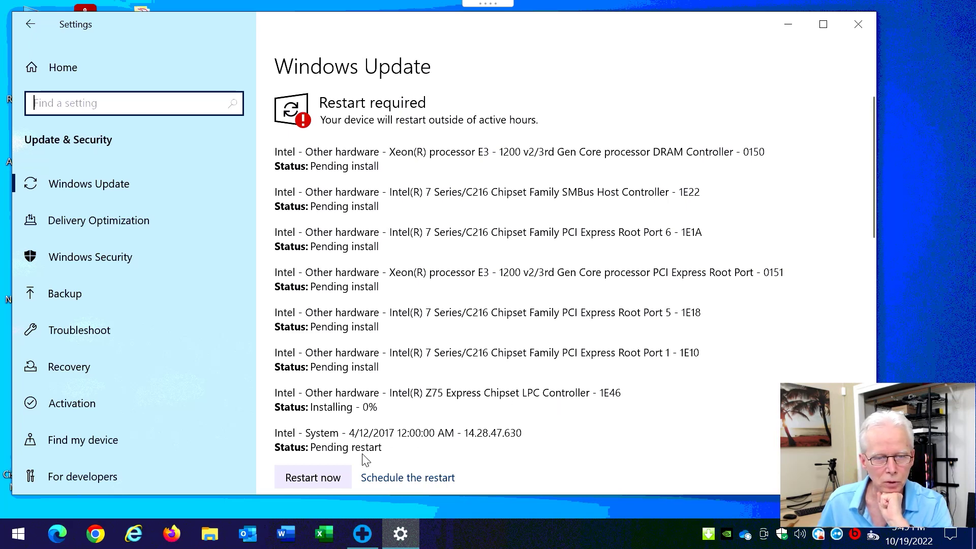
pyautogui.click(329, 470)
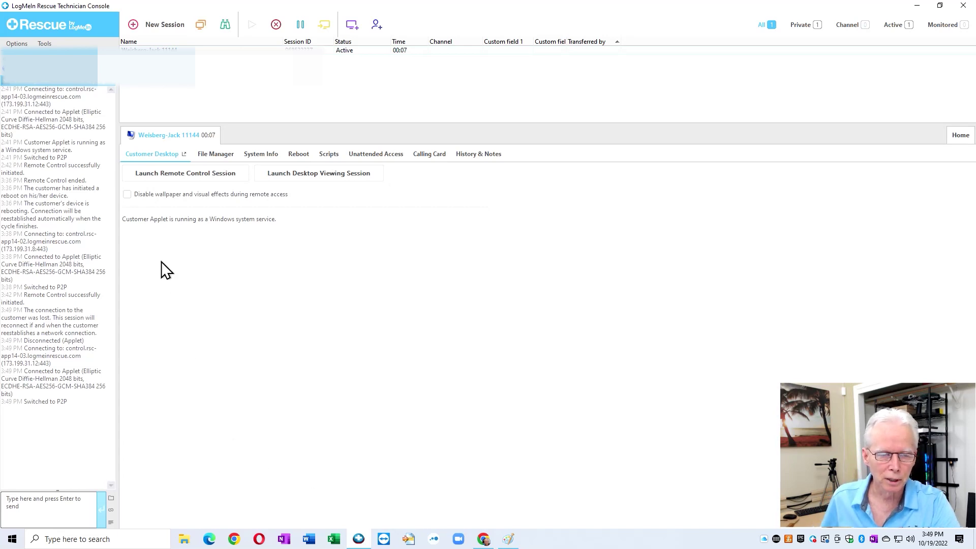
pyautogui.click(178, 175)
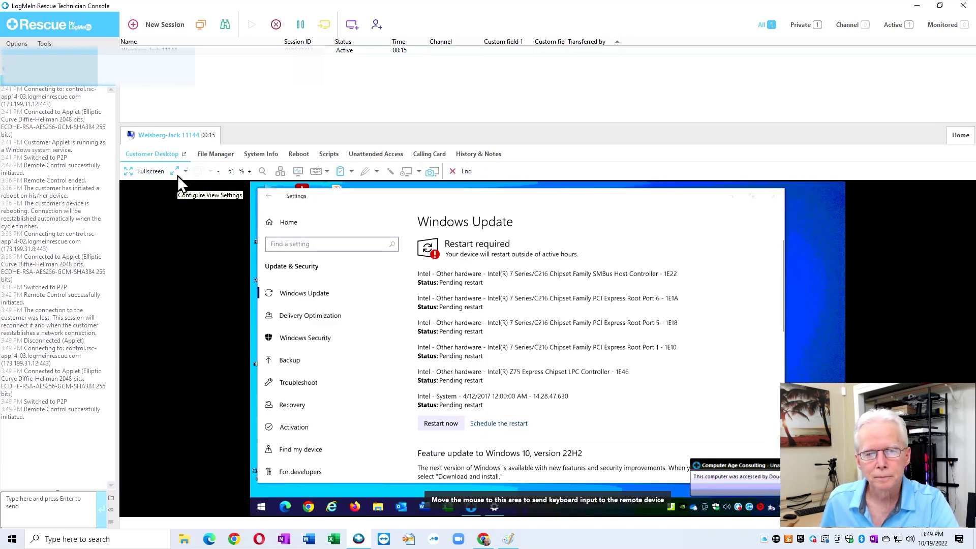
# - Show the remote desktop in full screen and restart the remote computer to finish the pending Intel driver installations
pyautogui.click(152, 172)
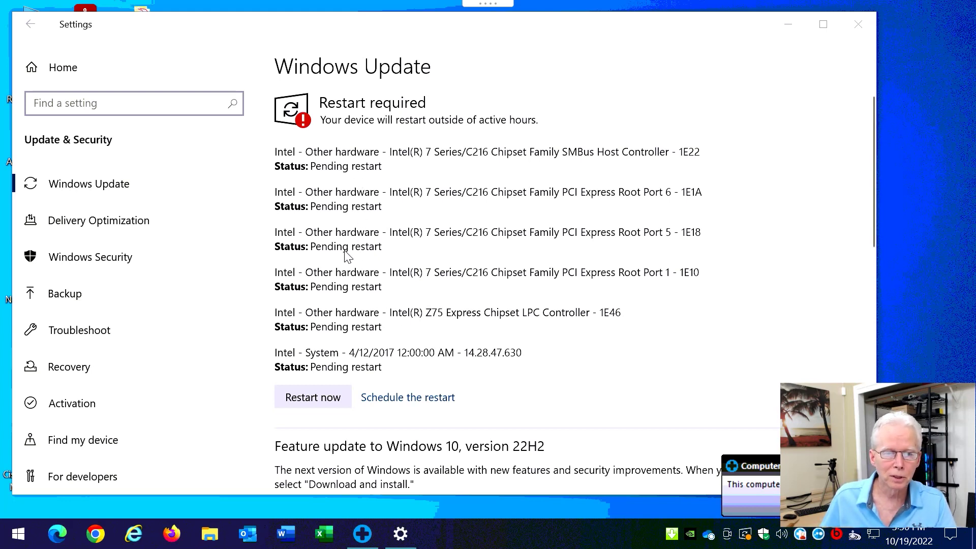
pyautogui.click(326, 406)
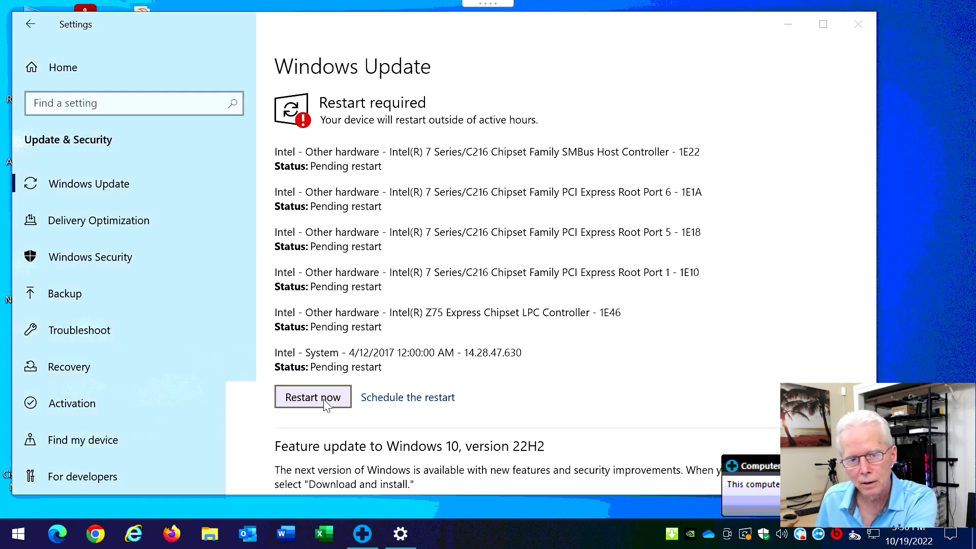
pyautogui.click(326, 405)
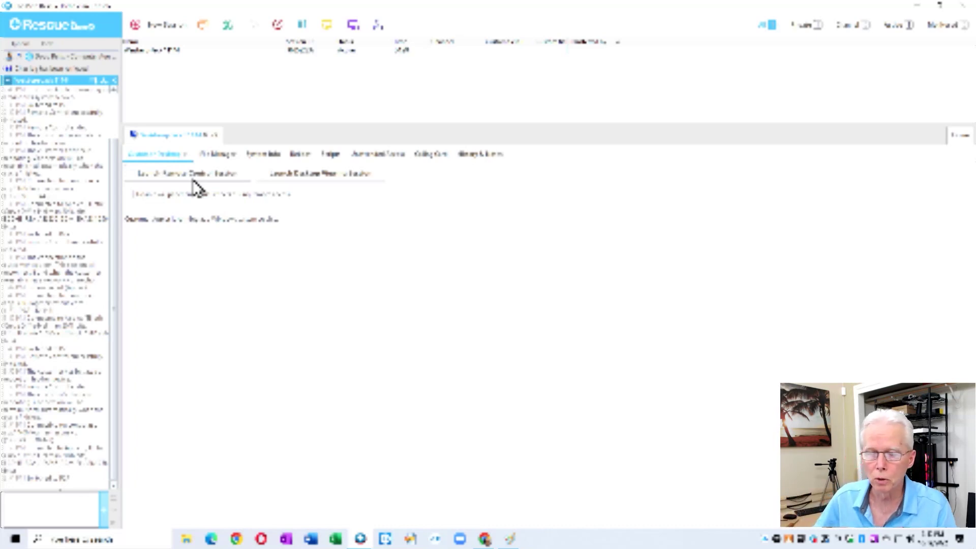
# - Relaunch the remote control session for the restarted computer and display its desktop in full screen
pyautogui.hotkey('ctrl', 'v')
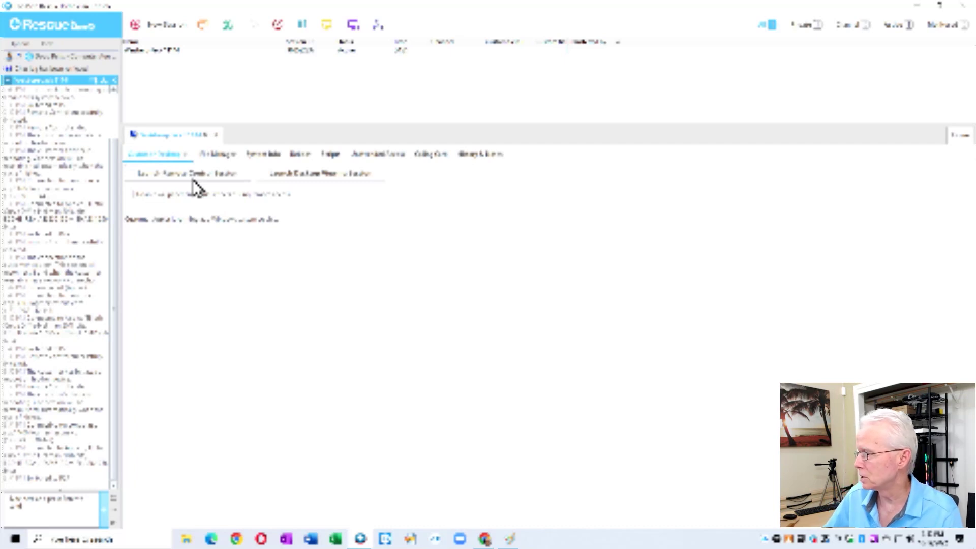
pyautogui.click(197, 175)
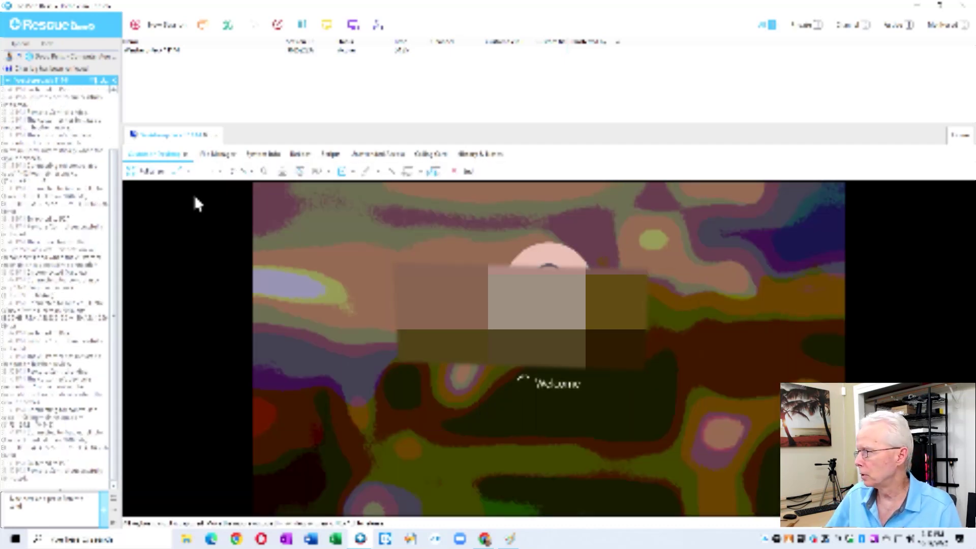
pyautogui.click(155, 172)
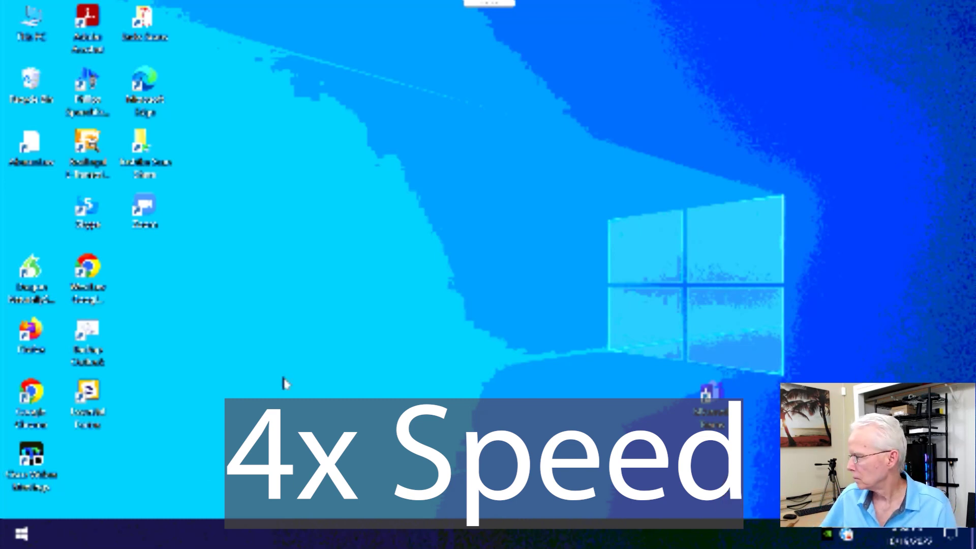
# - Search the remote computer for "update sett", open the Windows Update settings and check for updates
pyautogui.click(21, 534)
pyautogui.write('update sett')
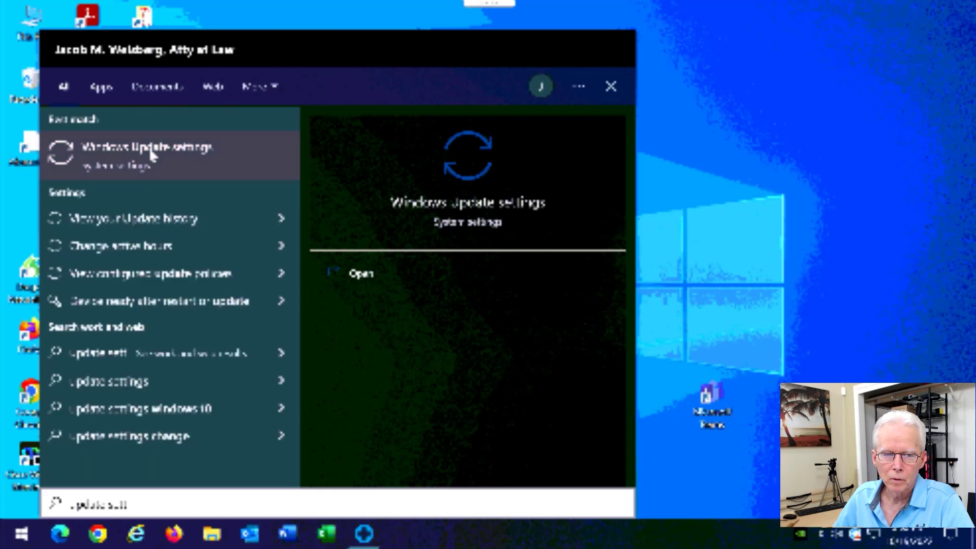
pyautogui.click(152, 155)
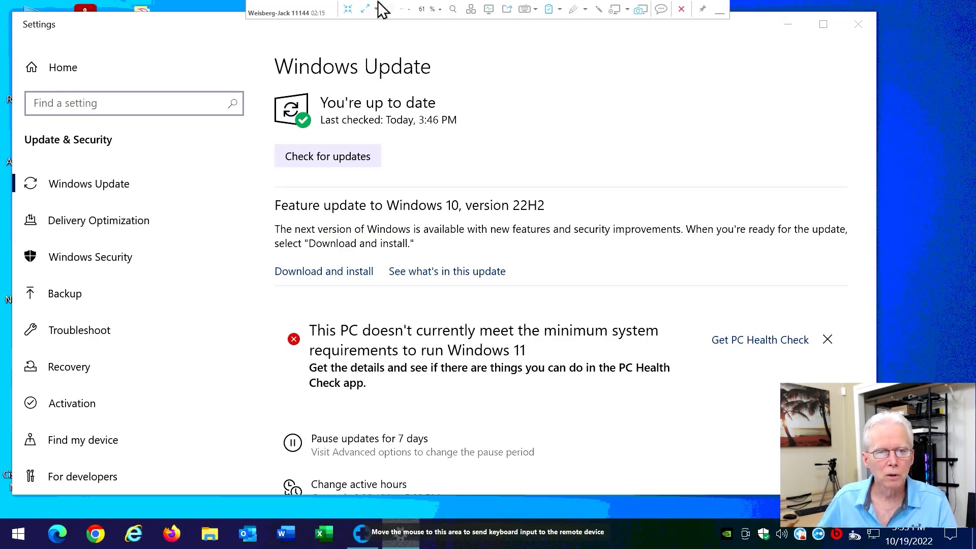
pyautogui.click(344, 155)
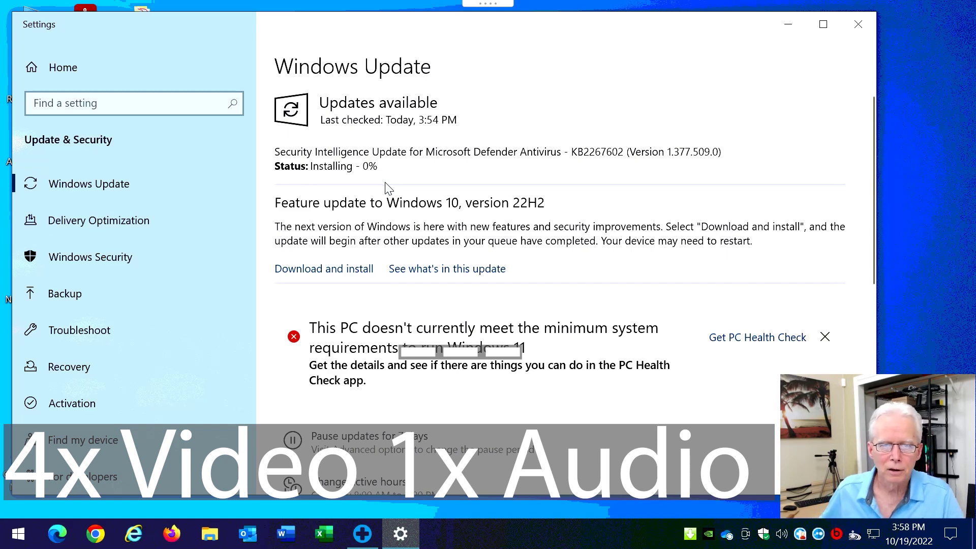
# - Check the remote computer's CPU, memory, disk and network activity in Task Manager, and minimize it to return to Windows Update
pyautogui.rightClick(557, 540)
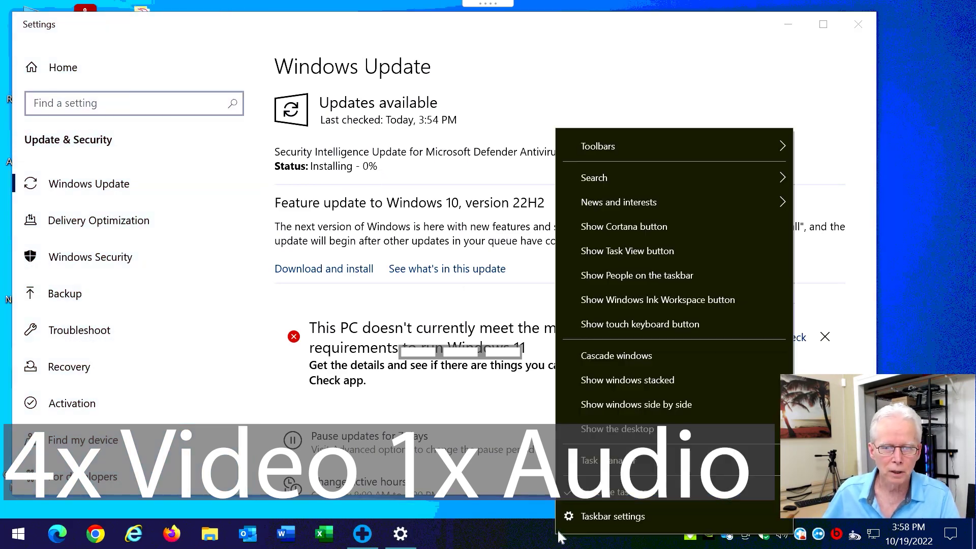
pyautogui.click(600, 455)
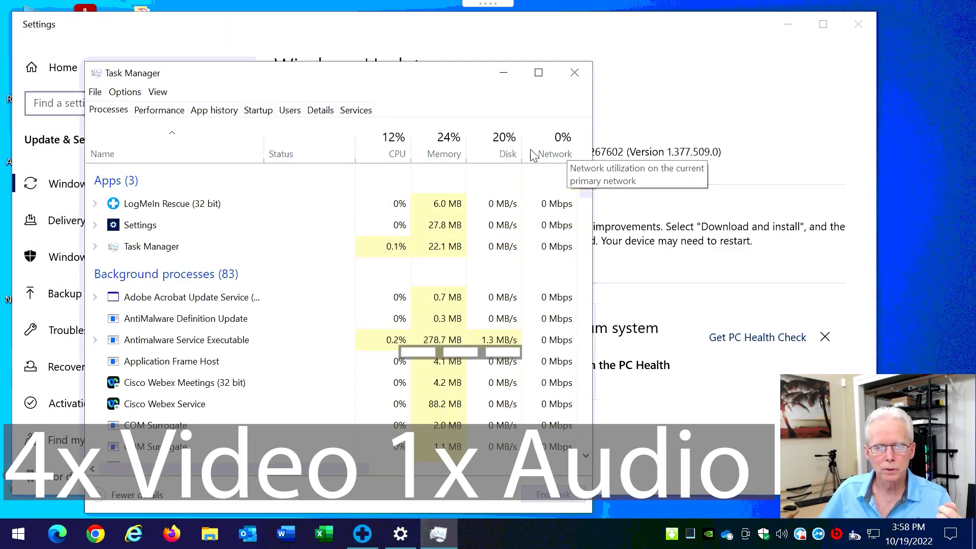
pyautogui.click(503, 73)
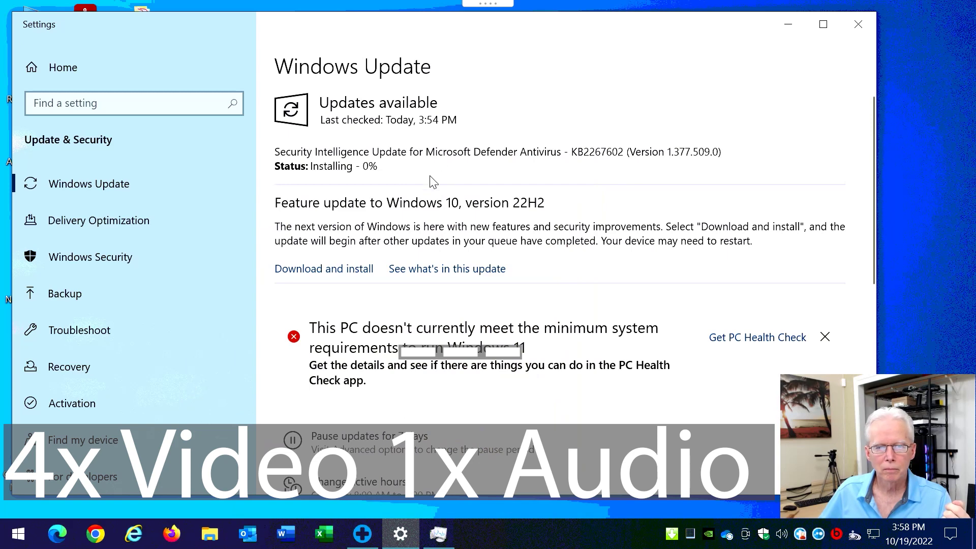